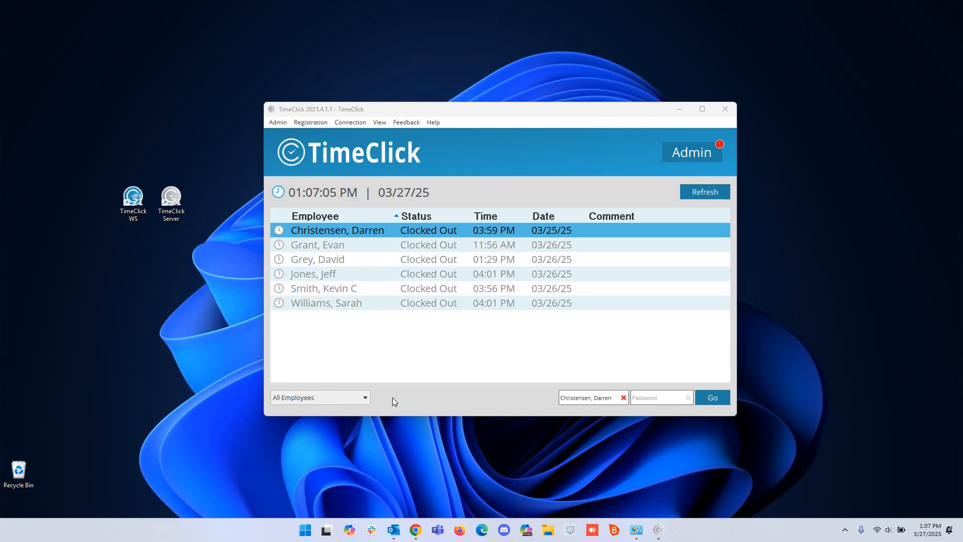
Reposition the TimeClick WS and TimeClick Server desktop icons and clear the selection.
mouse_move(124, 200)
left_mouse_down()
mouse_move(128, 150)
mouse_move(114, 237)
mouse_move(129, 200)
left_mouse_up()
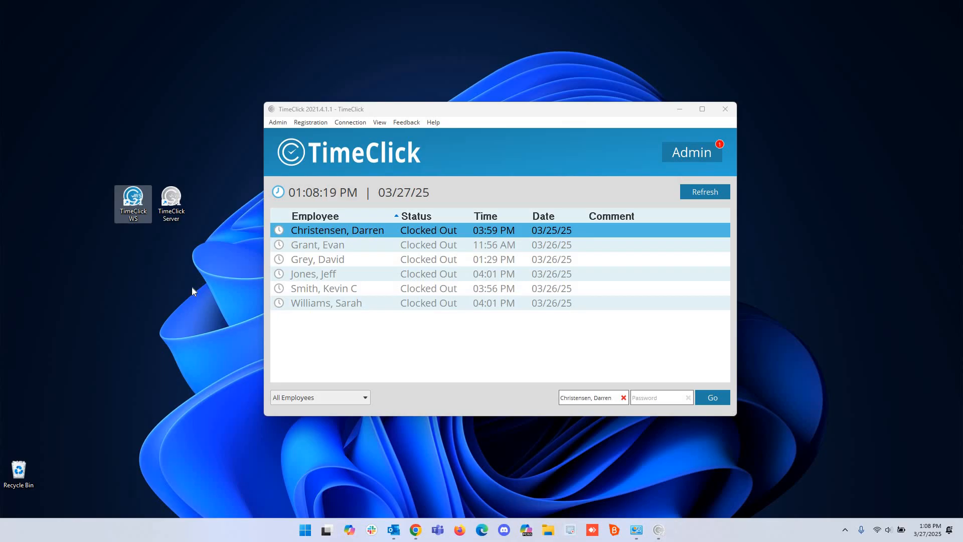
mouse_move(184, 212)
left_mouse_down()
mouse_move(185, 150)
mouse_move(162, 138)
mouse_move(206, 191)
mouse_move(201, 181)
mouse_move(185, 209)
left_mouse_up()
left_click(178, 350)
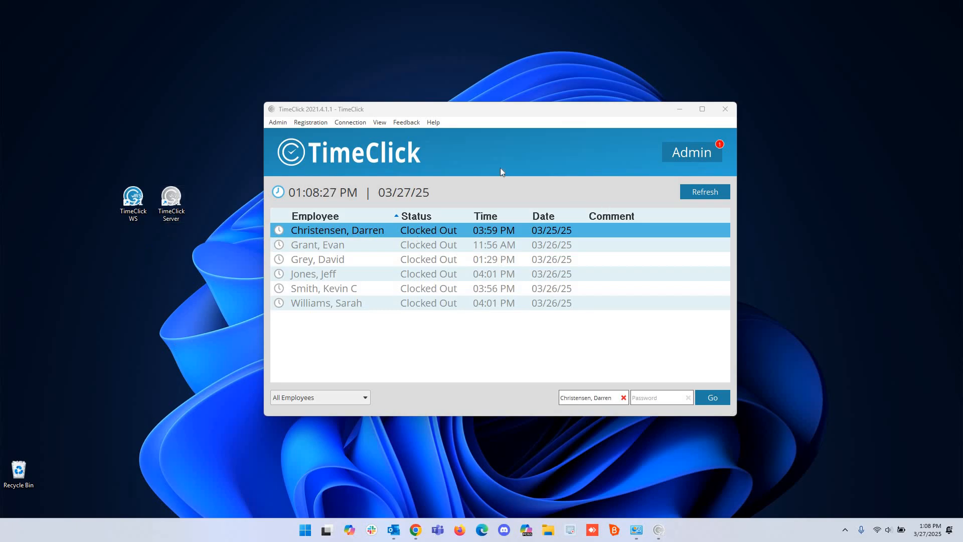
Check the version in Help > About TimeClick, then close the About box.
left_click(437, 124)
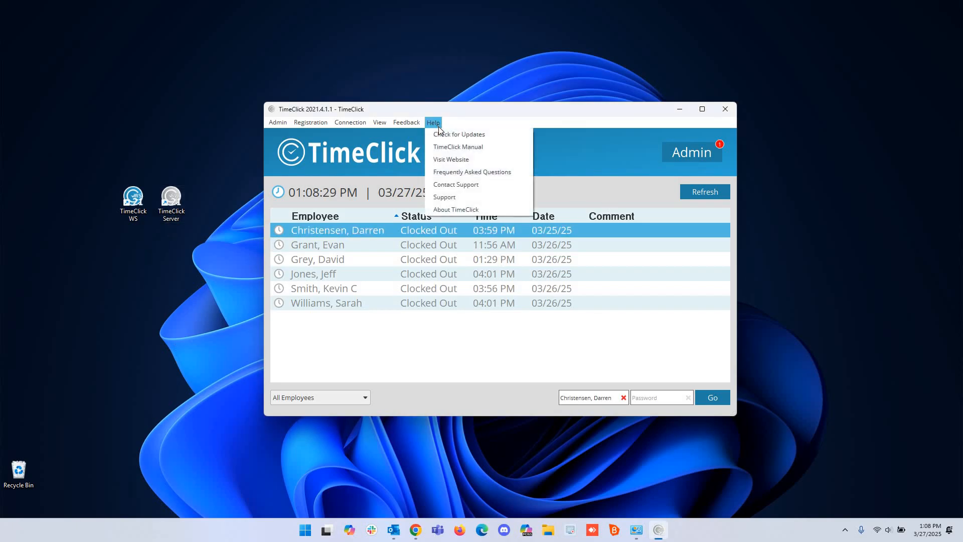
left_click(458, 212)
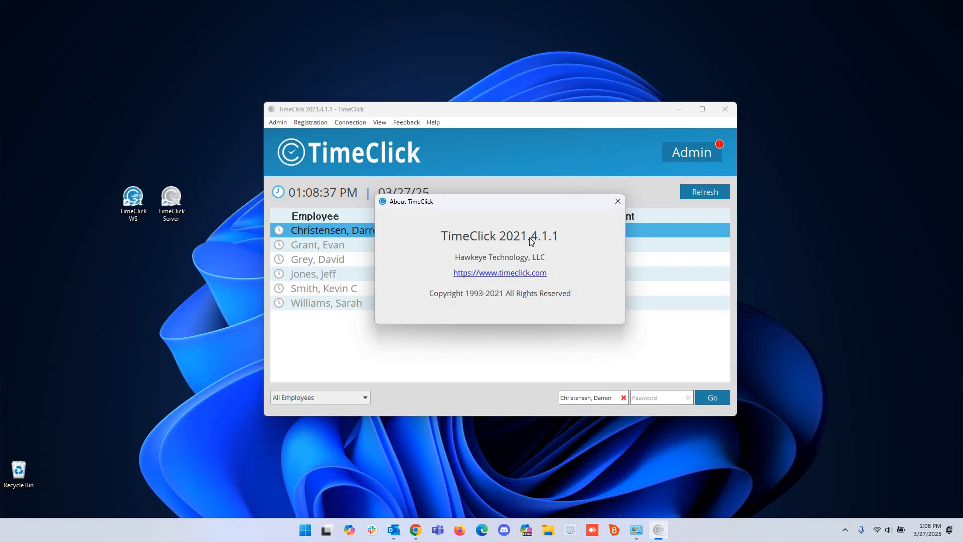
left_click(617, 201)
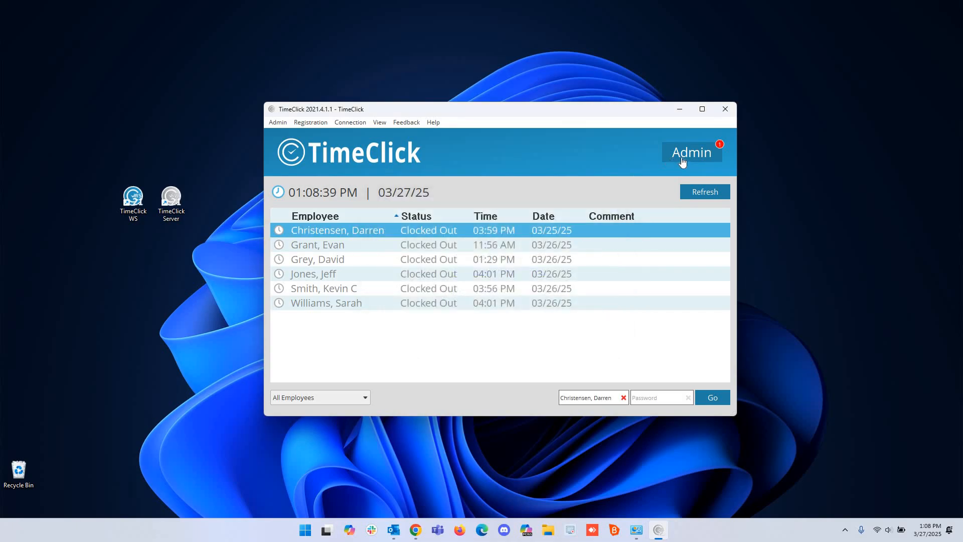
Sign in to Admin with the admin password to open Admin Options.
left_click(682, 158)
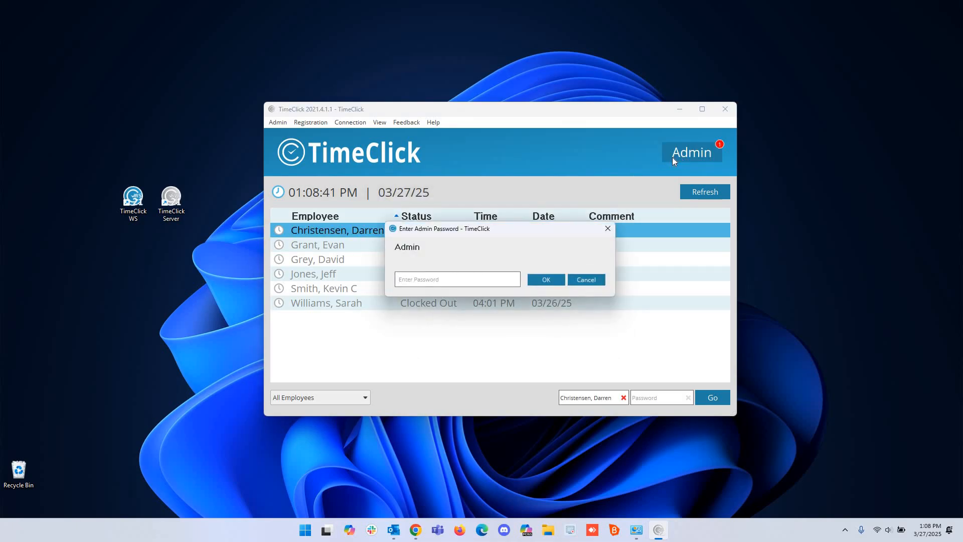
type("1234")
key("Return")
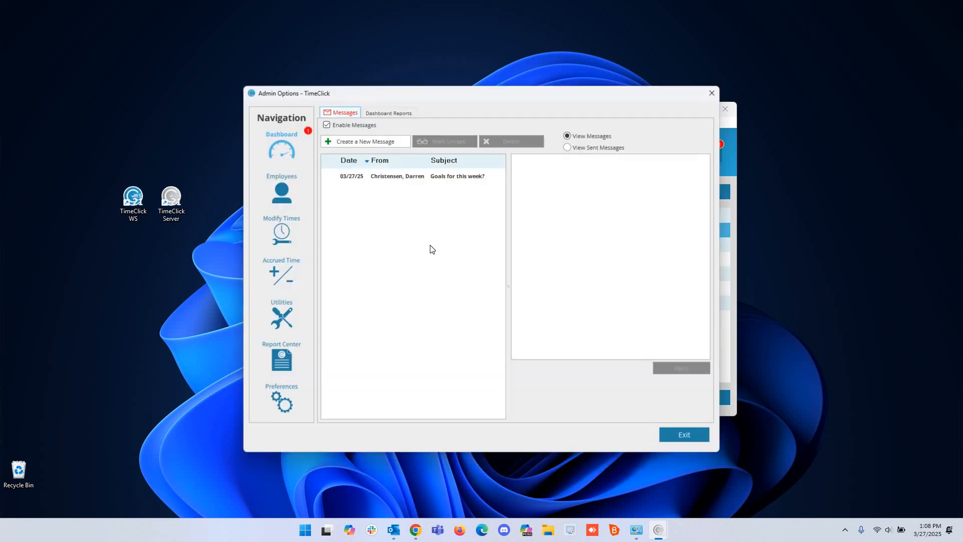
Run Utilities > Unregister TimeClick and Export Database, confirm, and save the export to the Desktop.
left_click(273, 319)
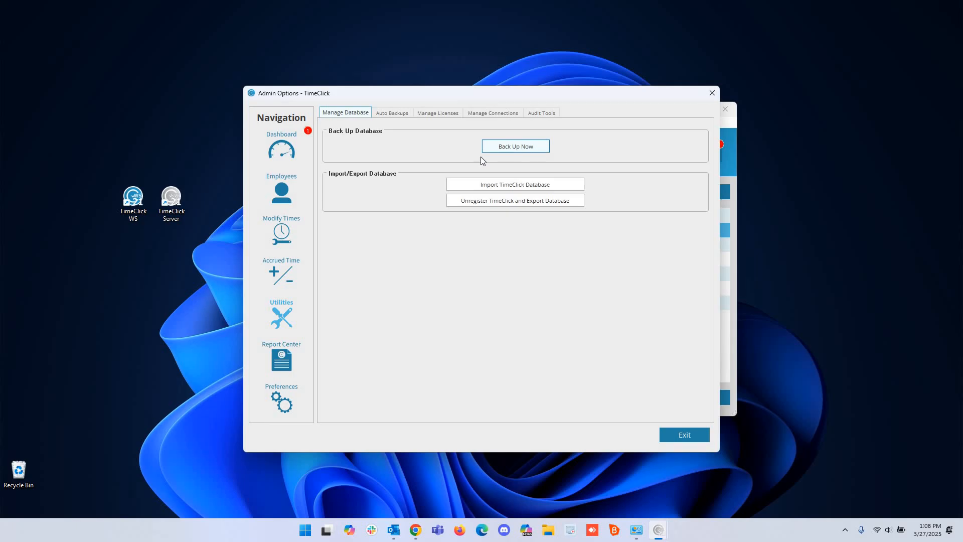
left_click(513, 201)
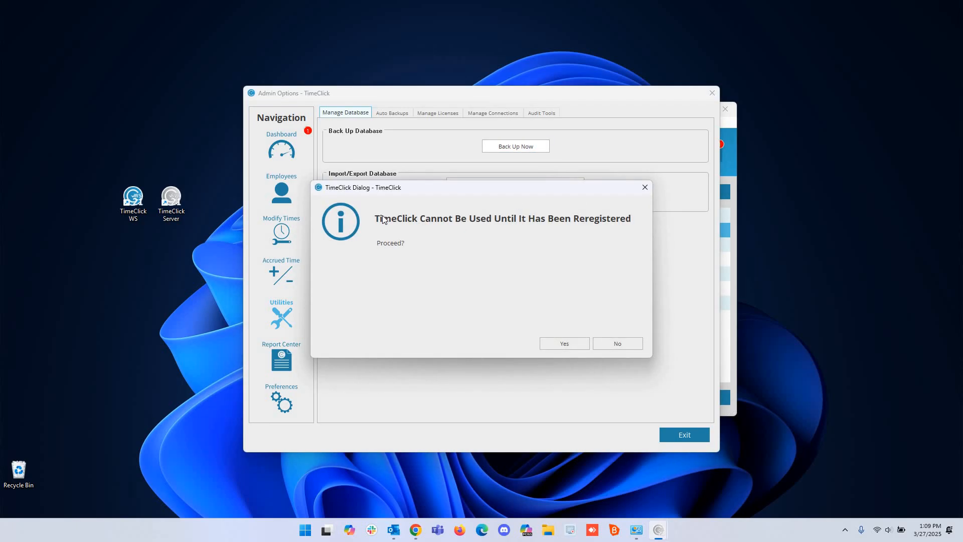
left_click(555, 344)
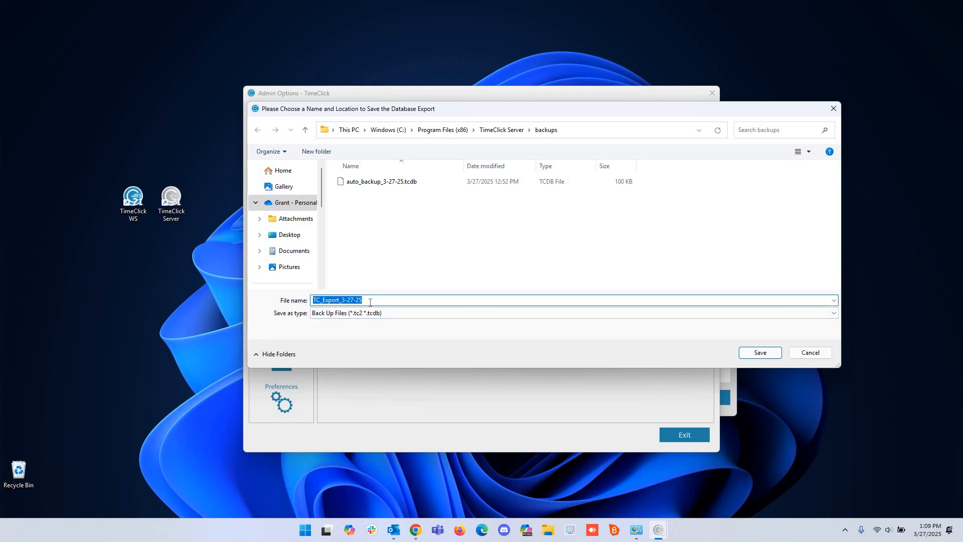
left_click(301, 237)
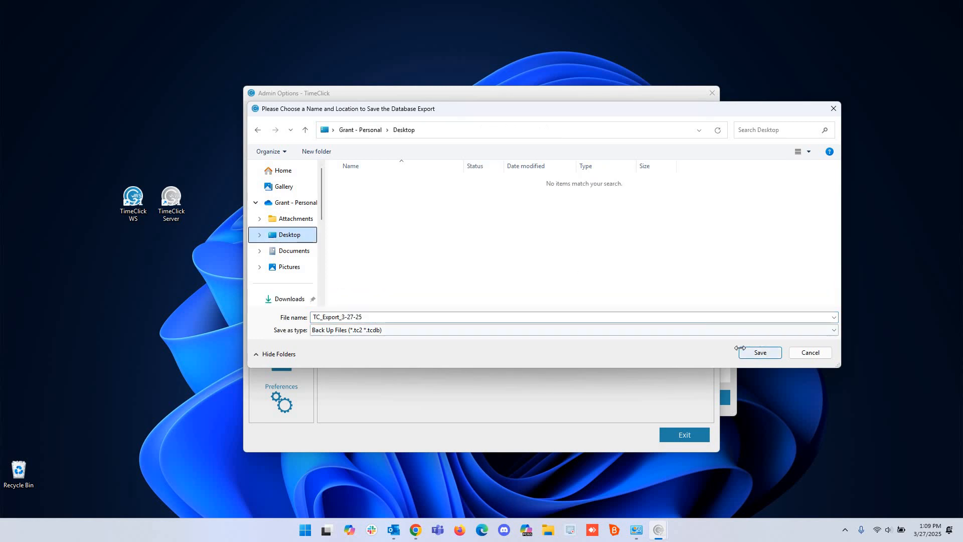
left_click(742, 351)
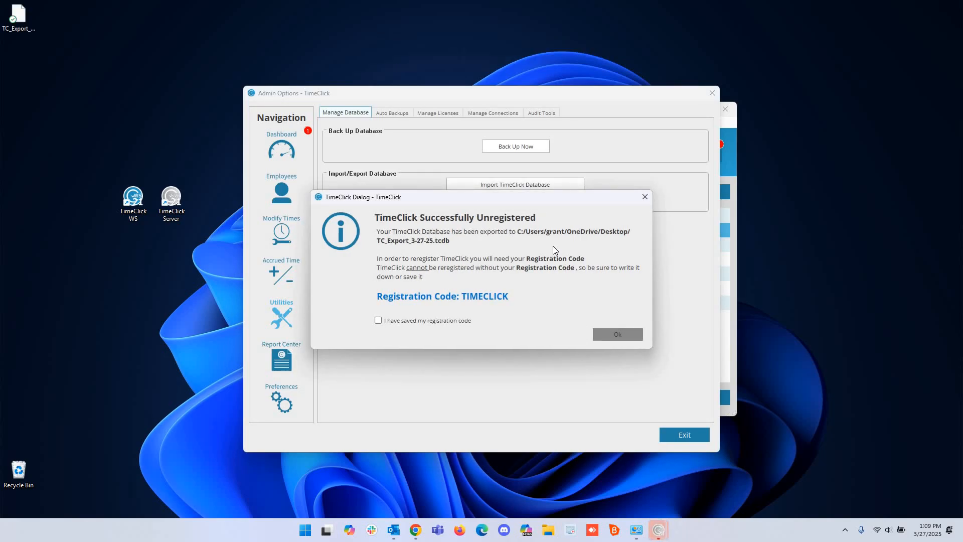
Move the export file by the TimeClick icons, confirm the registration code was saved, and close TimeClick.
left_click_drag(20, 16, 173, 153)
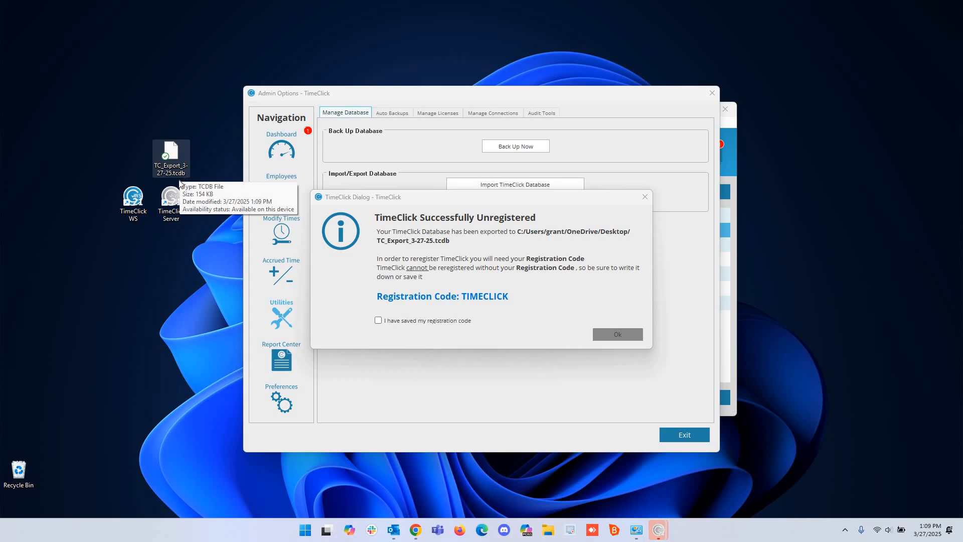
left_click_drag(519, 201, 525, 200)
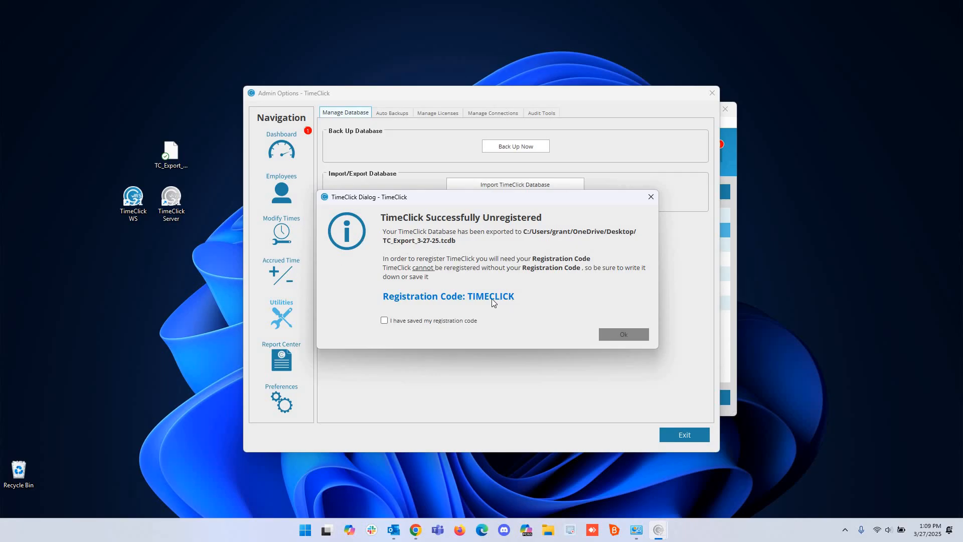
left_click_drag(516, 299, 384, 301)
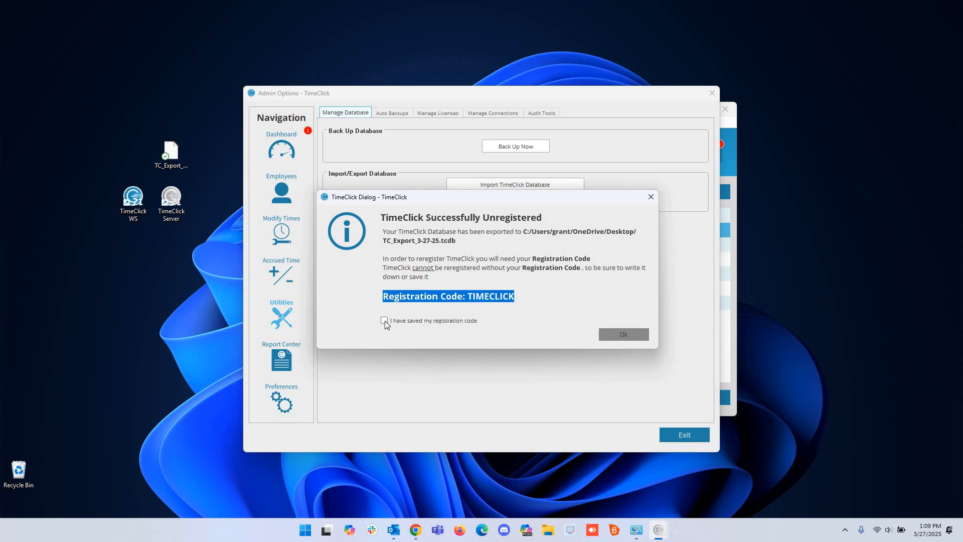
left_click(384, 321)
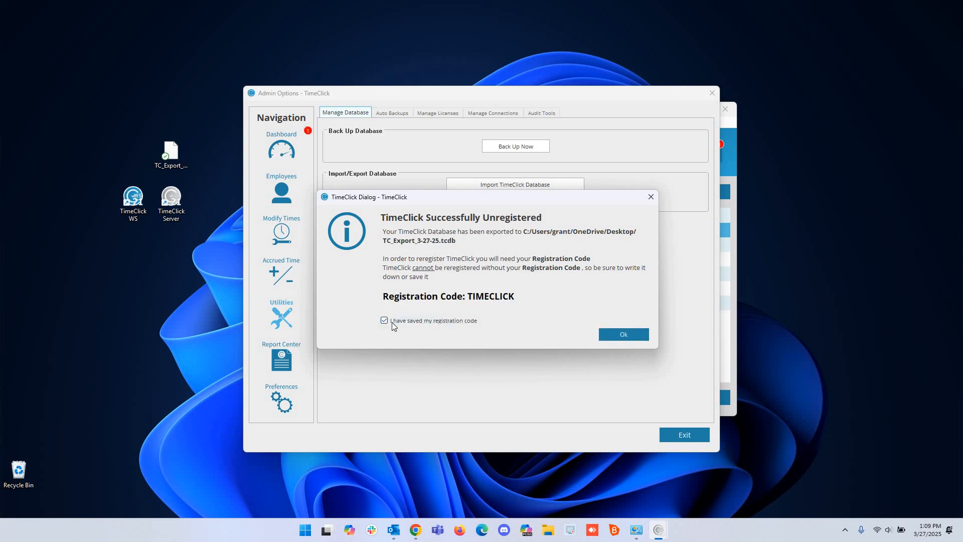
left_click(417, 324)
left_click(399, 324)
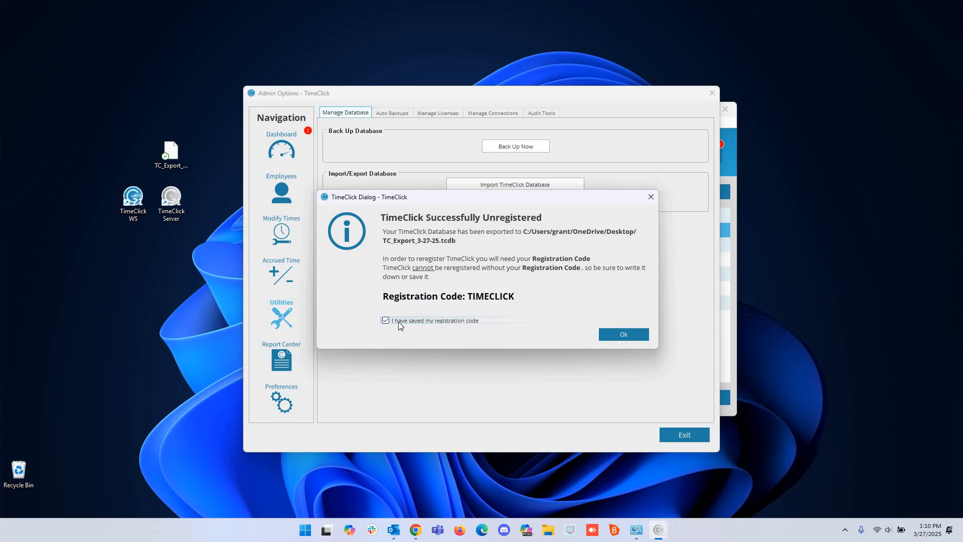
left_click(624, 335)
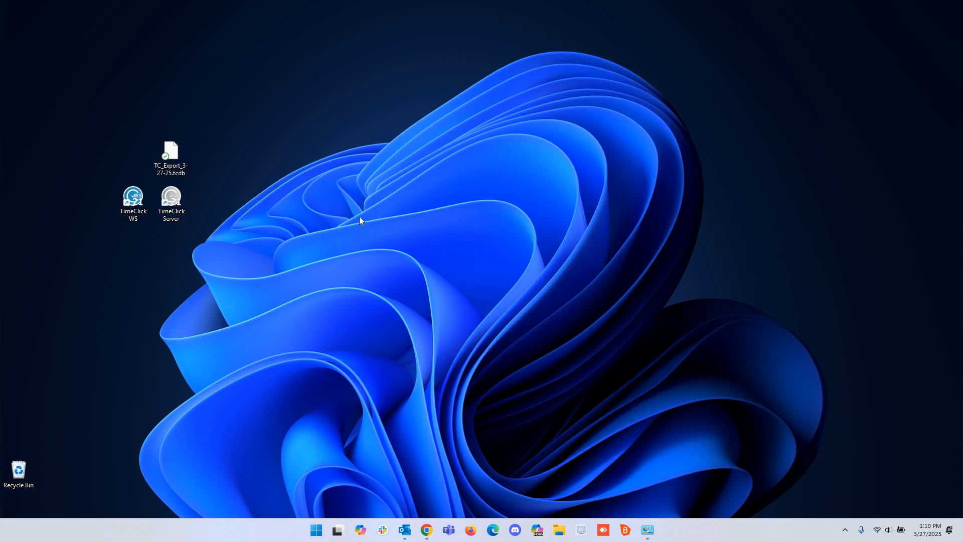
Launch Control Panel from the Windows search.
left_click(315, 527)
type("control")
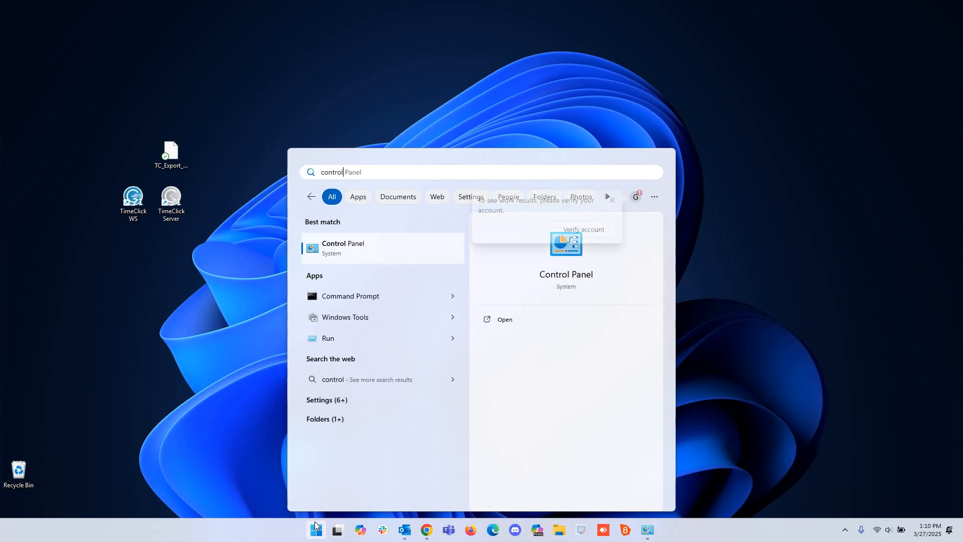
key("Return")
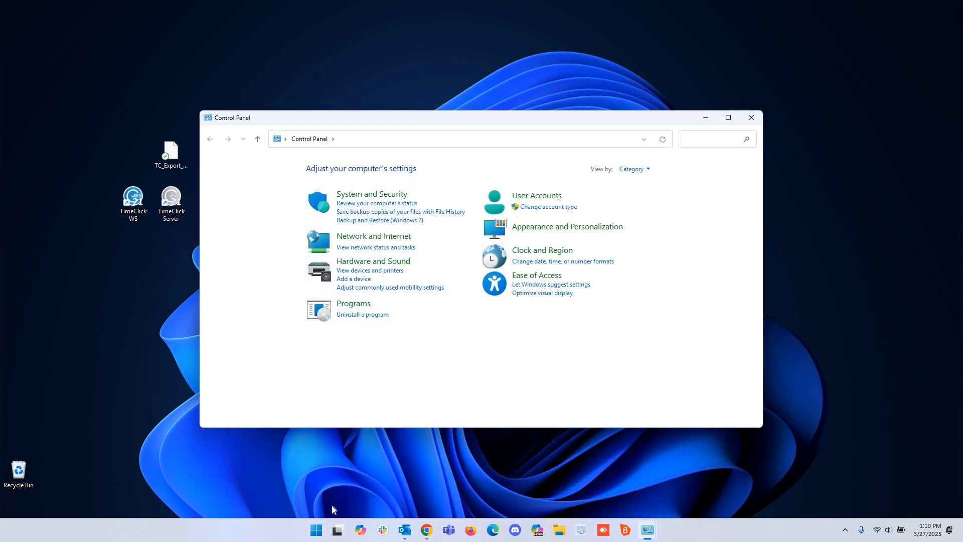
left_click(317, 529)
type("cont")
key("Return")
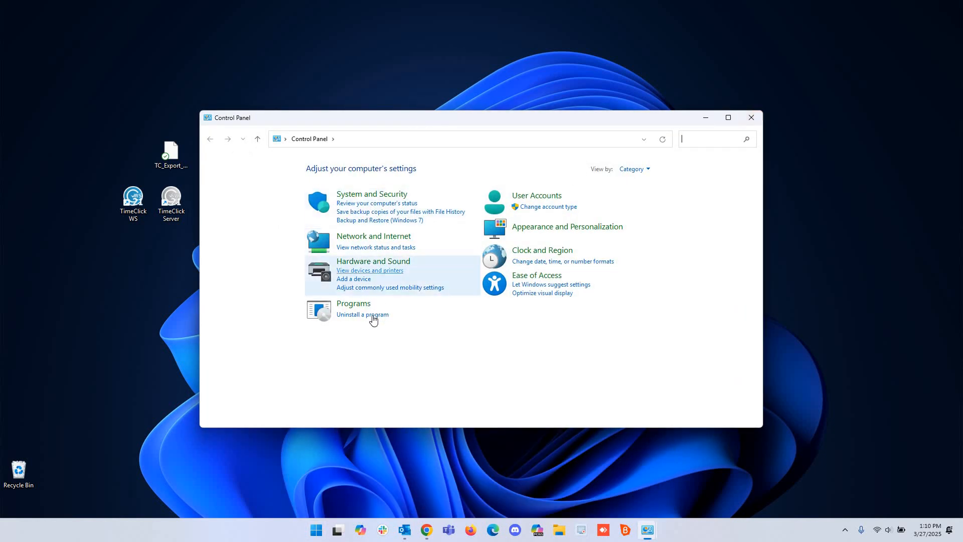
Select TimeClick in Programs and Features to uninstall it, then close both Control Panel windows.
left_click(388, 319)
scroll(386, 318, "down", 10)
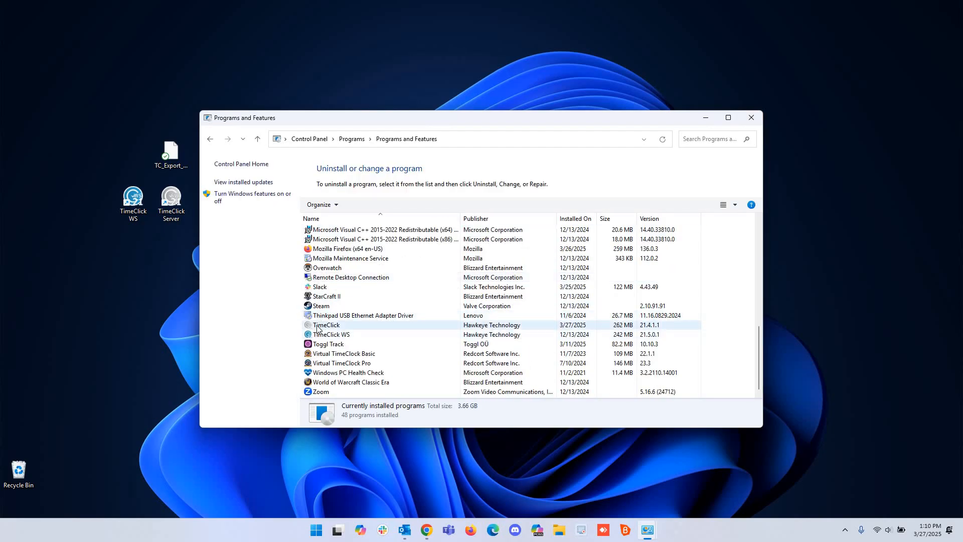
left_click(320, 325)
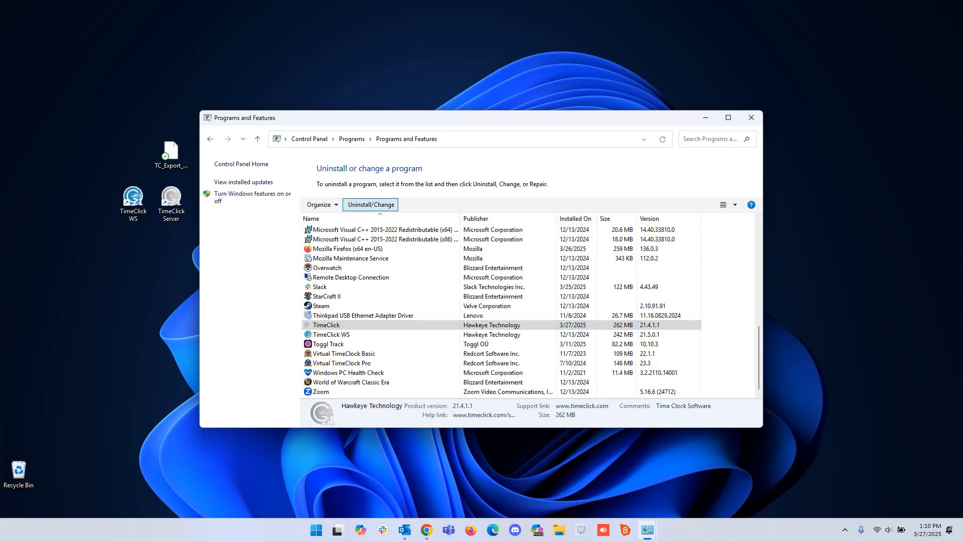
left_click(751, 118)
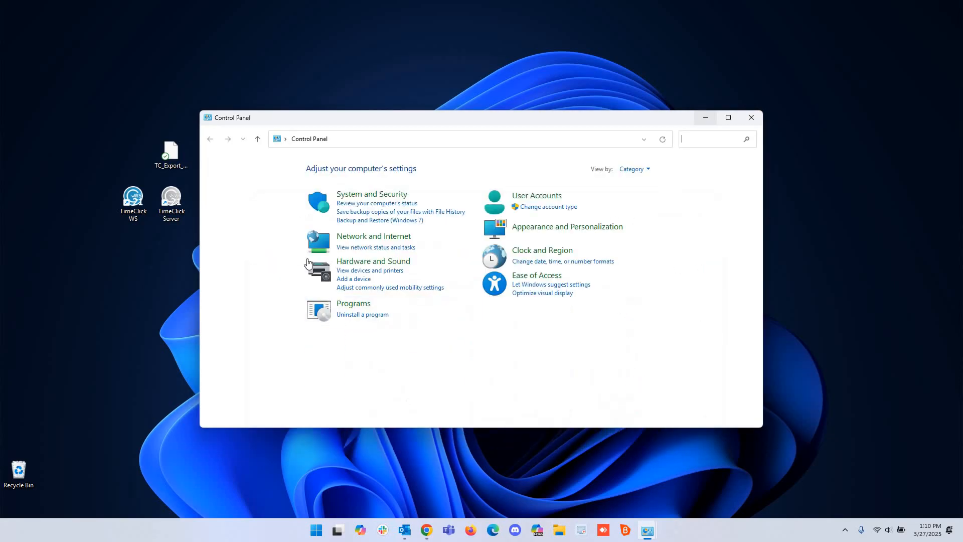
left_click(752, 118)
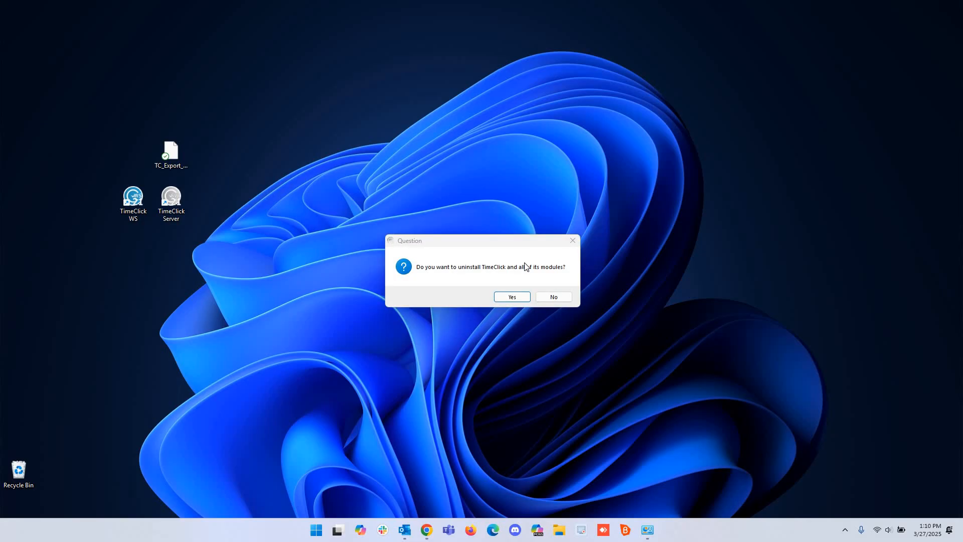
Confirm uninstalling TimeClick and its modules, answer the Delete database question, and acknowledge completion.
left_click(512, 296)
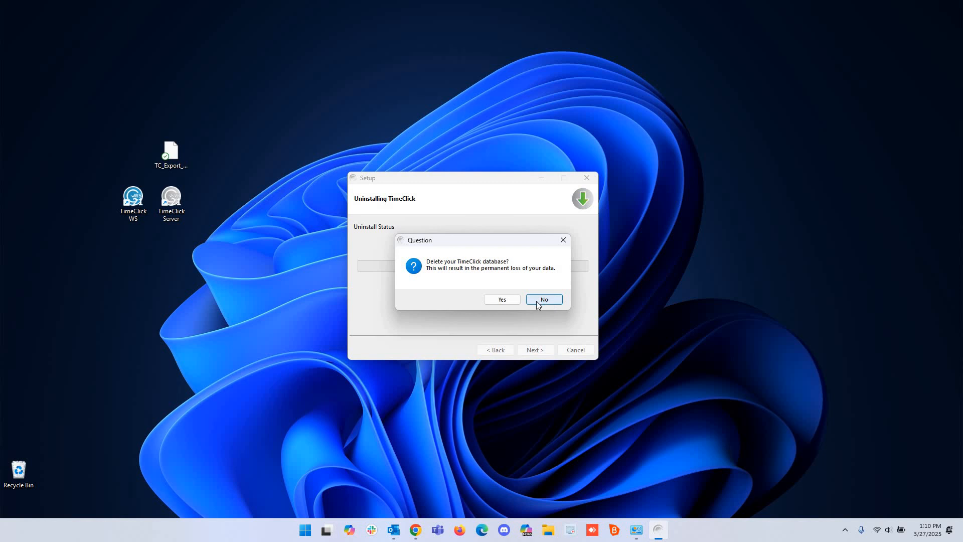
left_click(178, 154)
mouse_move(178, 154)
left_mouse_down()
mouse_move(163, 128)
mouse_move(179, 135)
mouse_move(179, 149)
left_mouse_up()
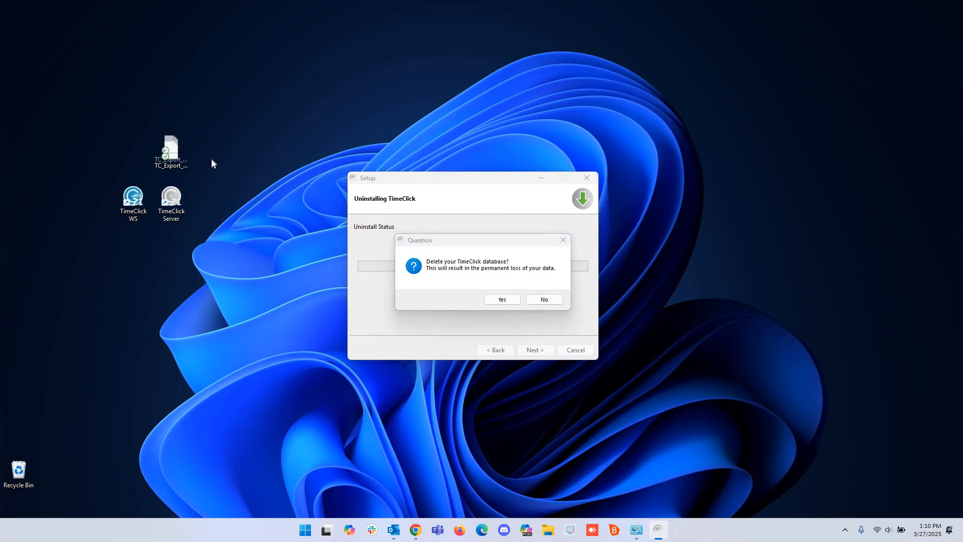
left_click(503, 303)
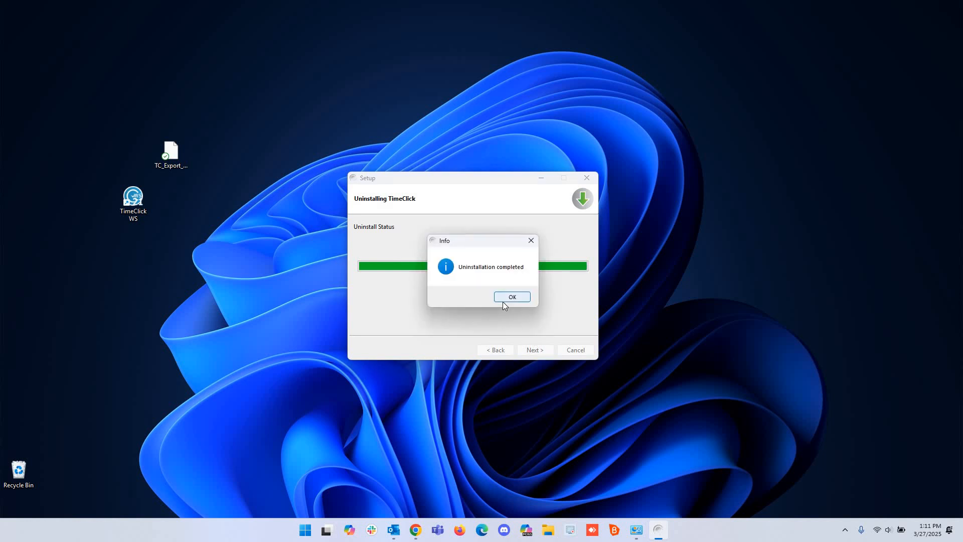
left_click(514, 300)
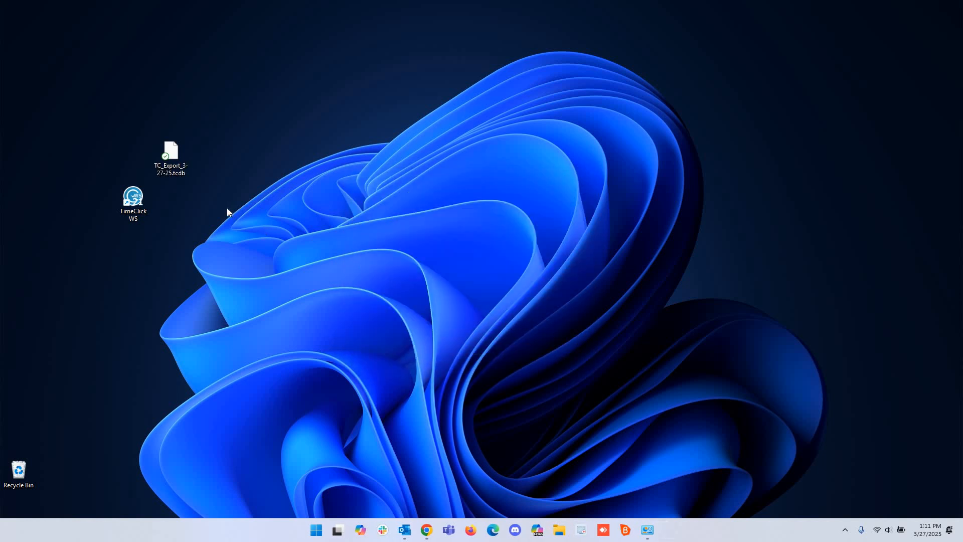
Place the TC_Export_3-27-25.tcdb icon beside the TimeClick WS shortcut and deselect it.
left_click_drag(171, 153, 177, 189)
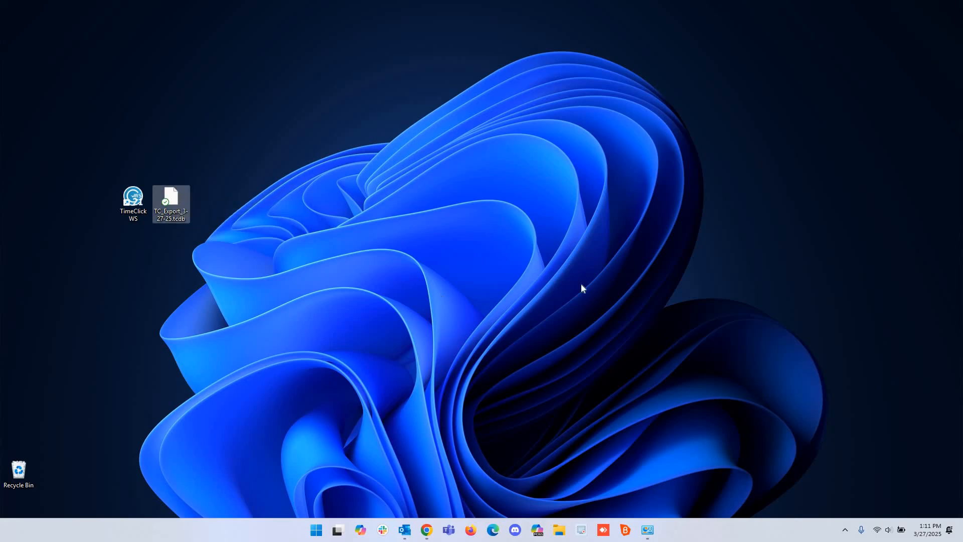
left_click(609, 281)
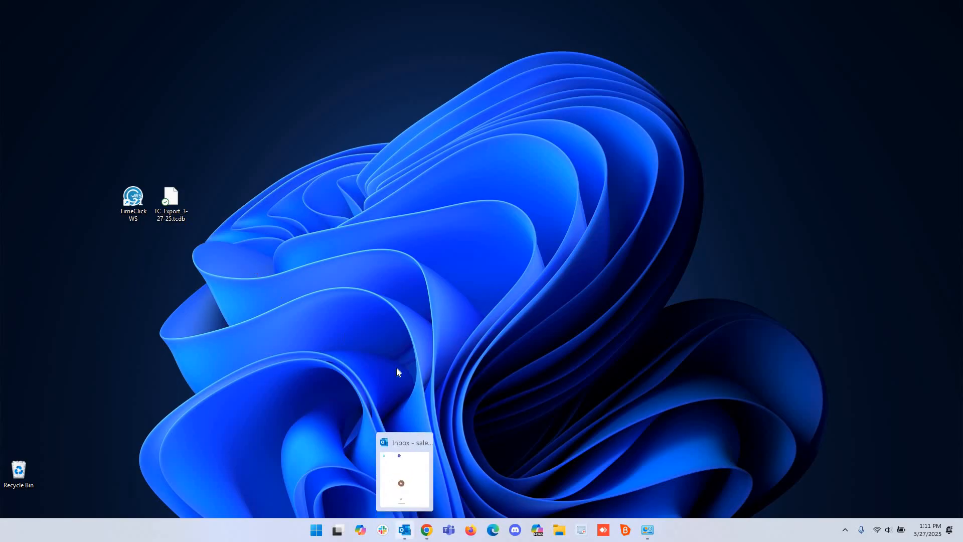
Open a new Chrome window from the taskbar and go to timeclick.com/download.
right_click(427, 529)
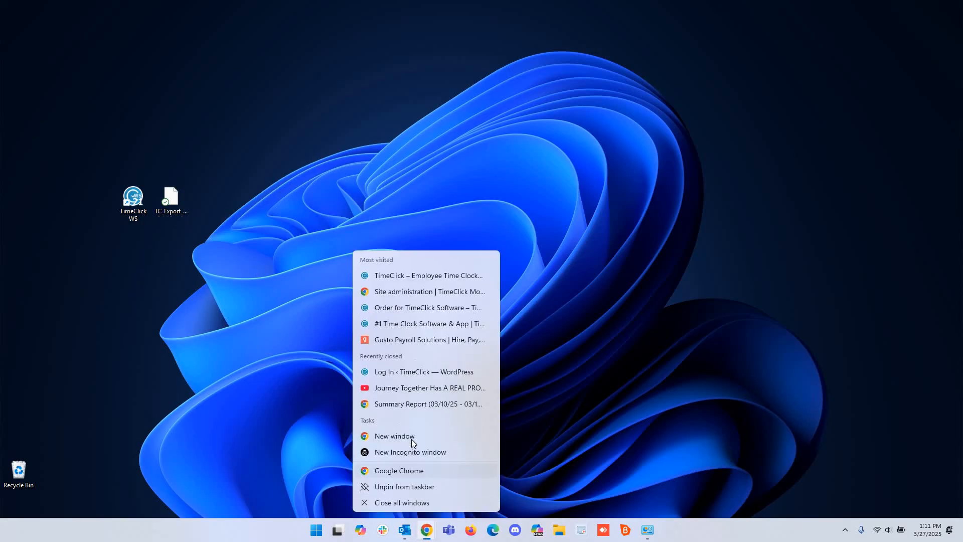
left_click(413, 437)
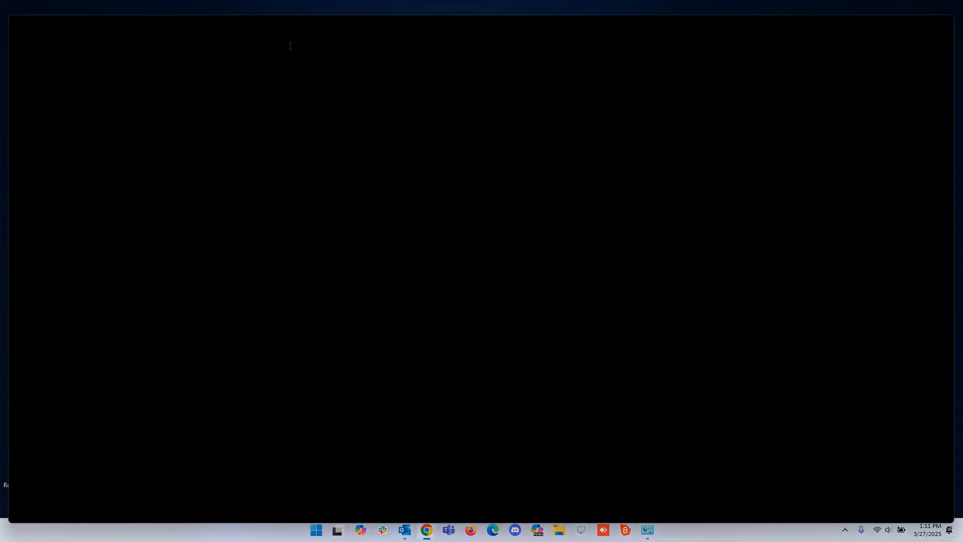
left_click(290, 45)
type("time")
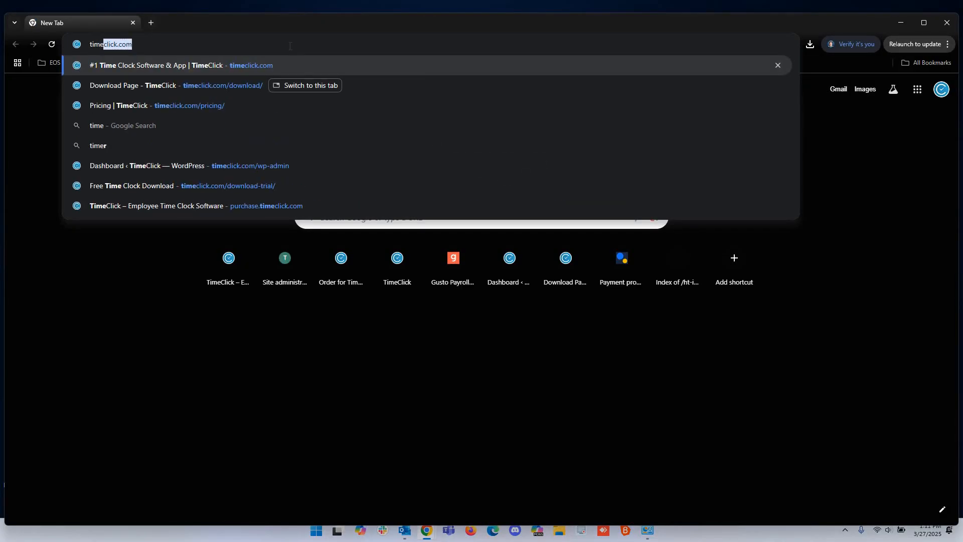
type("click.com/download")
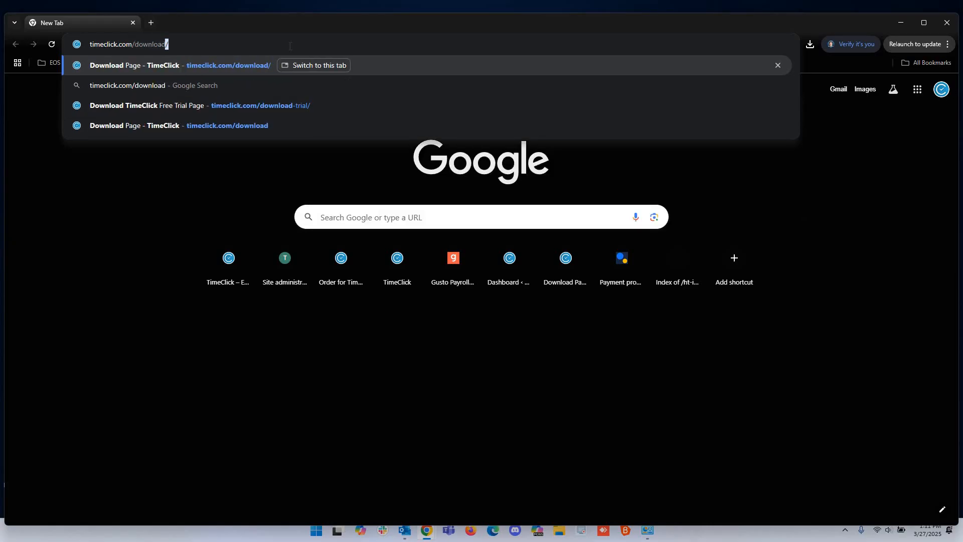
key("Delete")
key("Return")
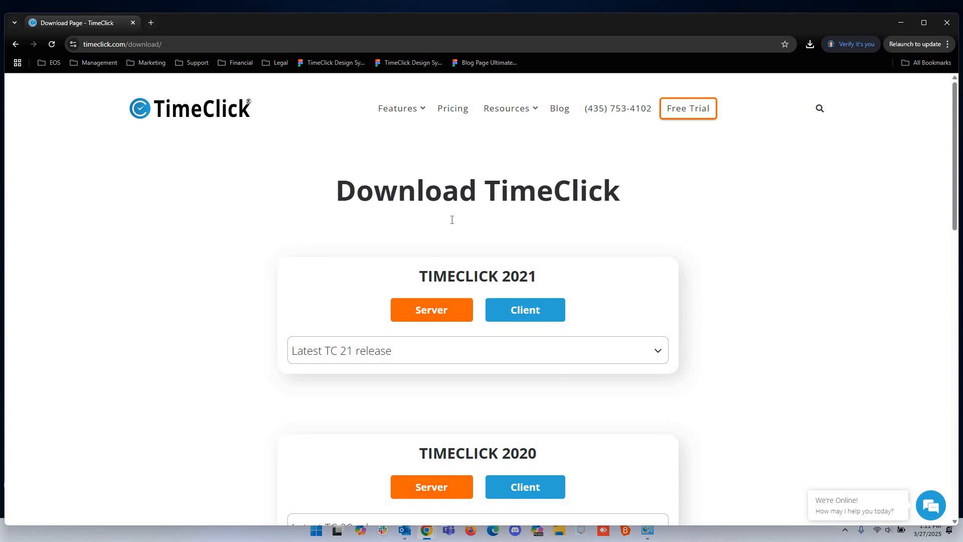
Select TC 21 release 21.4.1.1, download the 2021 Server installer, and check it in Downloads.
scroll(443, 320, "down", 3)
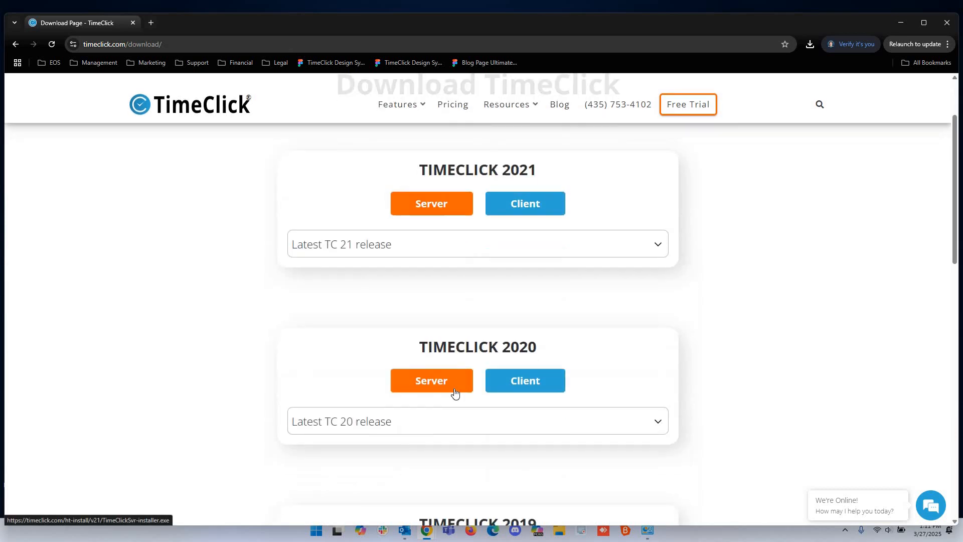
scroll(456, 391, "down", 7)
scroll(460, 391, "up", 8)
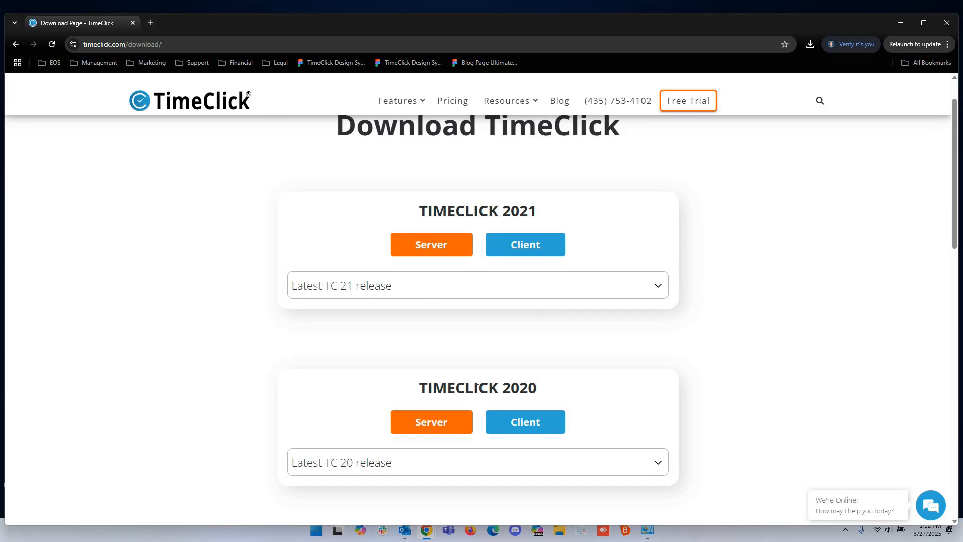
left_click(420, 292)
scroll(390, 55, "down", 1)
scroll(359, 37, "up", 1)
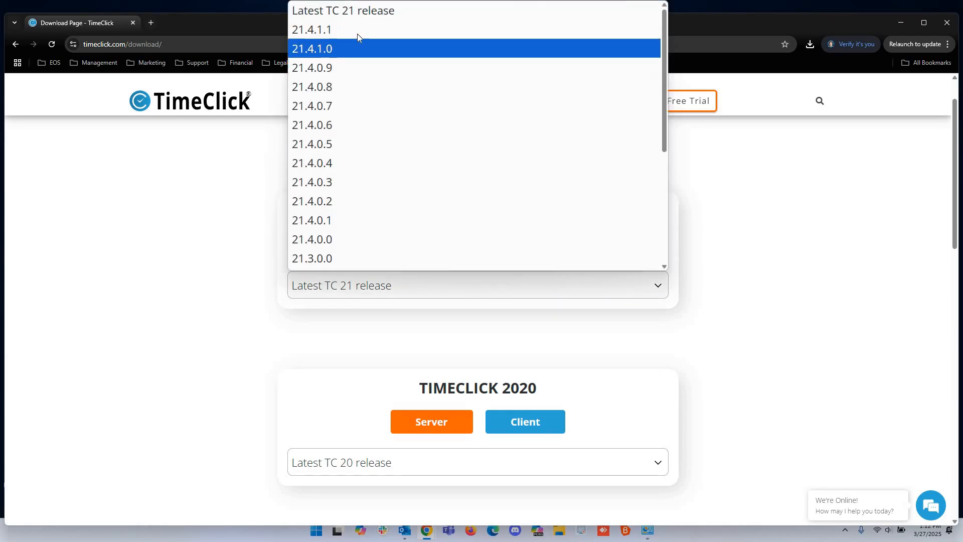
left_click(359, 37)
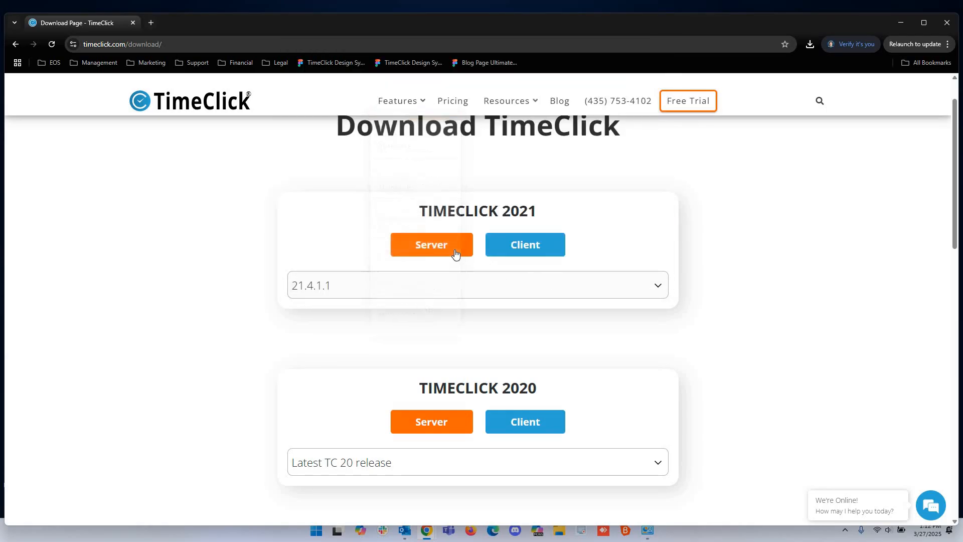
scroll(457, 316, "up", 1)
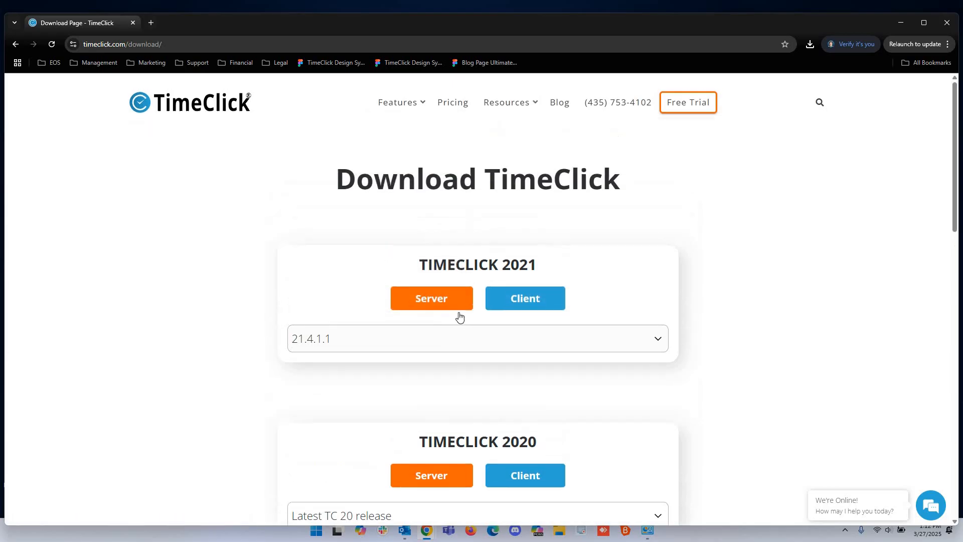
left_click(458, 314)
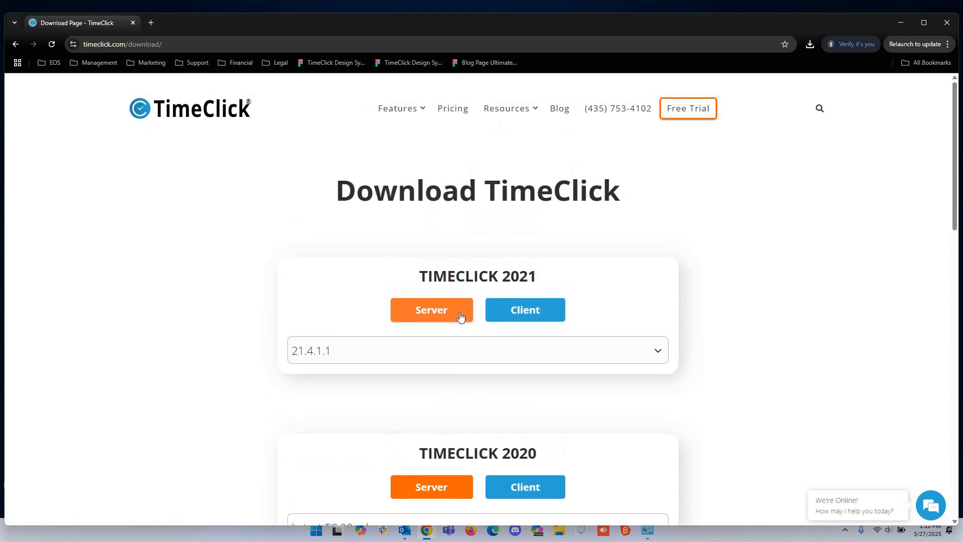
left_click(809, 44)
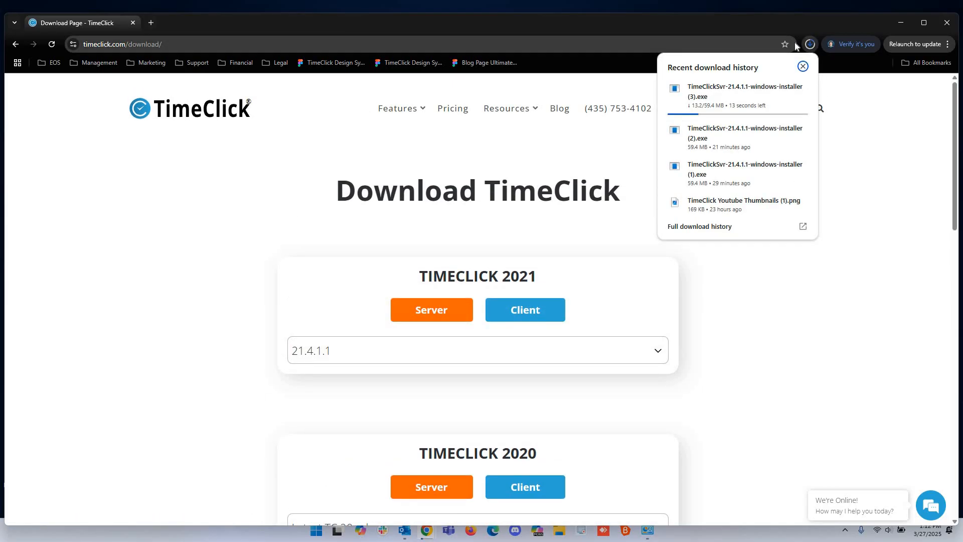
mouse_move(758, 100)
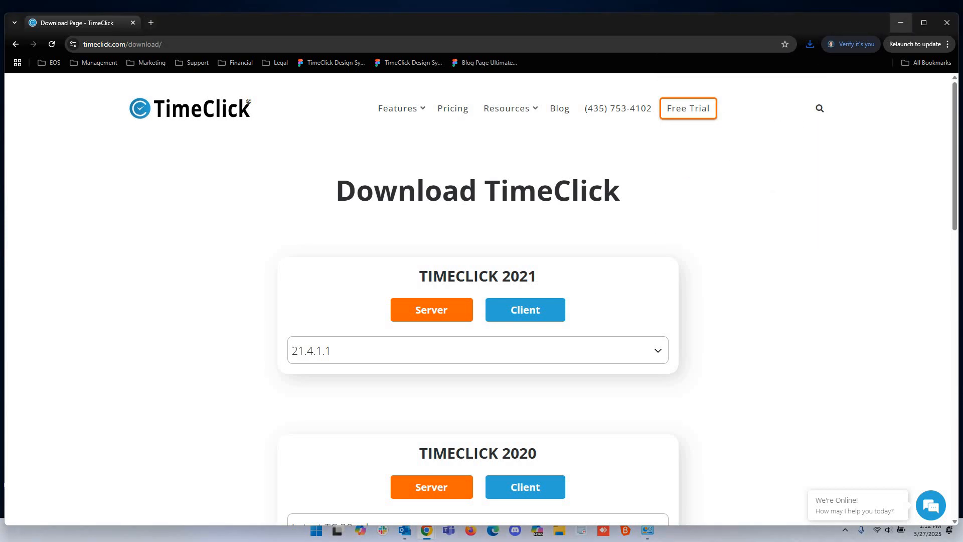
Minimize Chrome, then pass the installer's welcome and license pages to start installing the server.
left_click(901, 23)
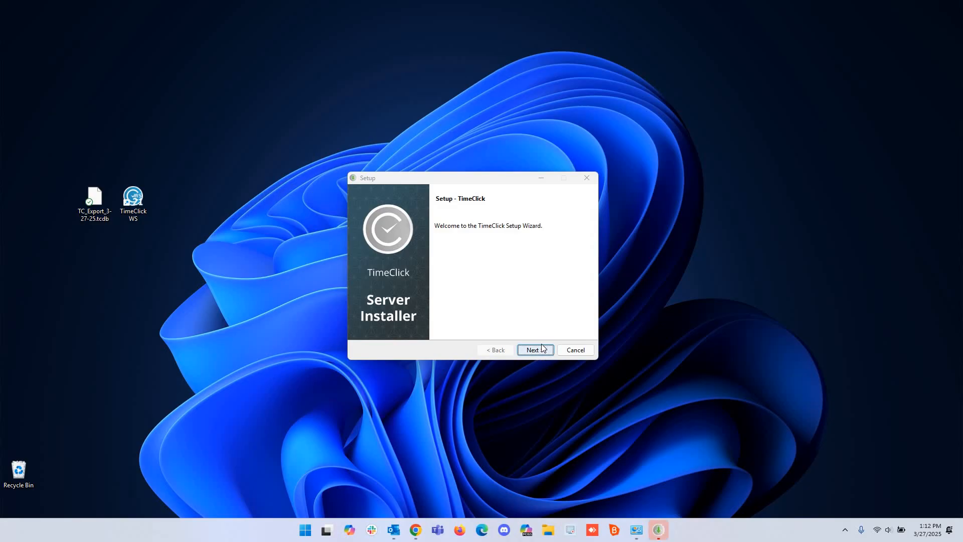
left_click(535, 349)
left_click(487, 316)
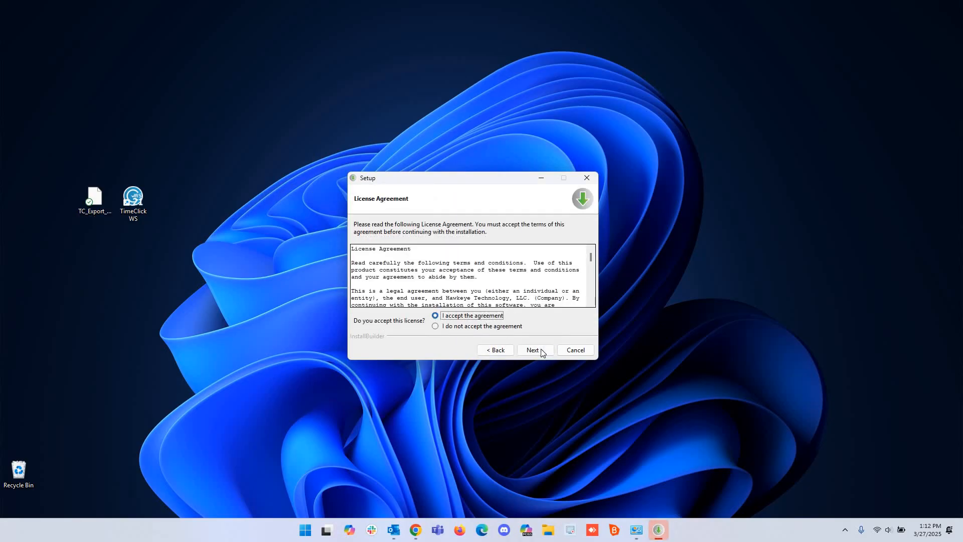
left_click(534, 350)
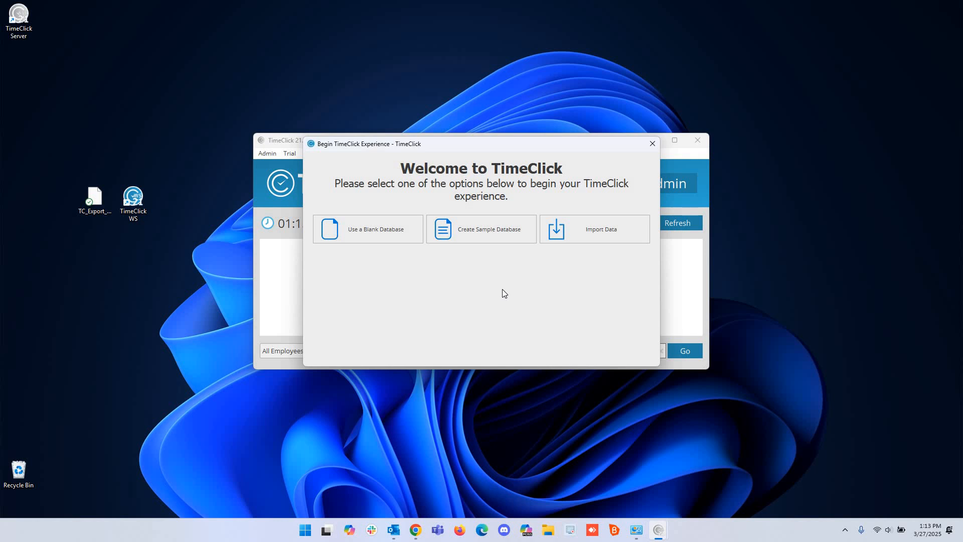
Choose to import existing data and import TC_Export_3-27-25.tcdb from the Desktop.
left_click(600, 241)
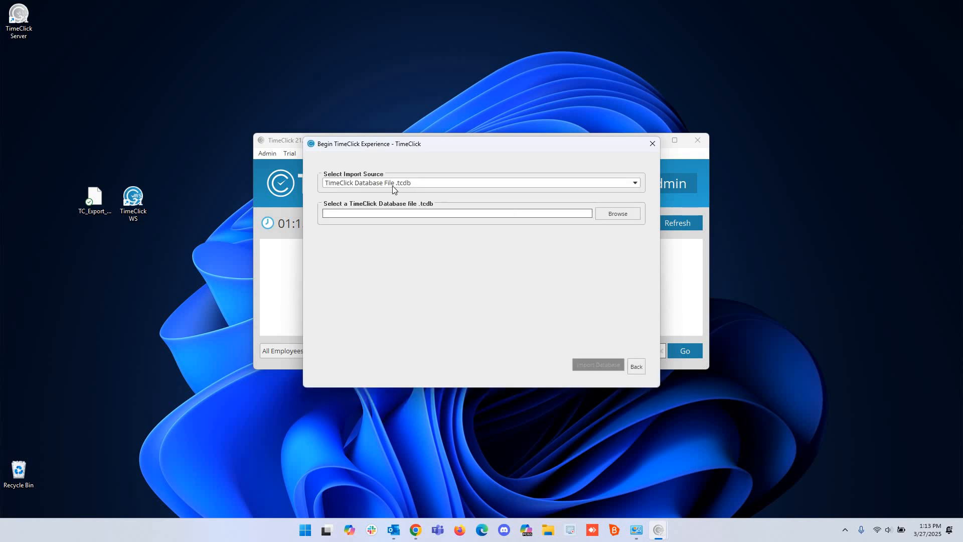
left_click(617, 213)
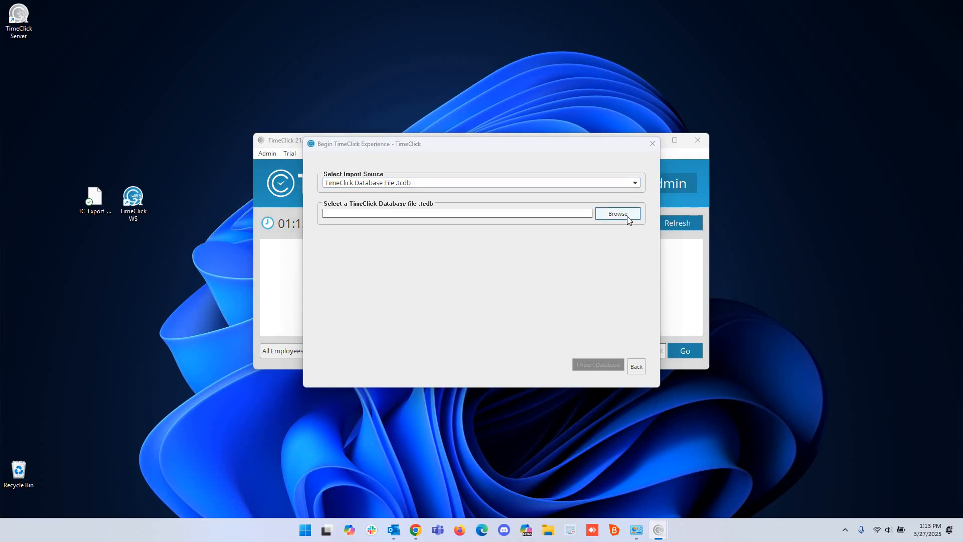
scroll(373, 321, "up", 5)
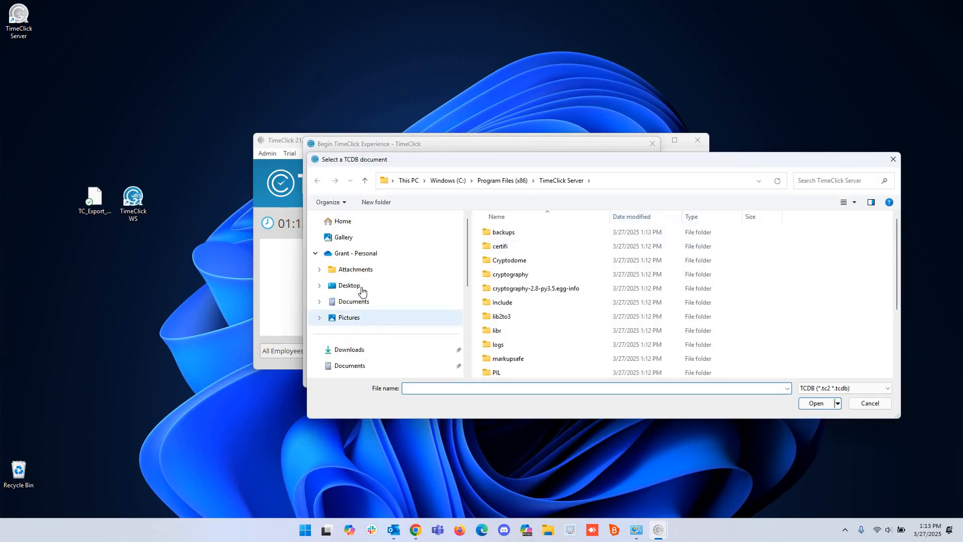
left_click(360, 286)
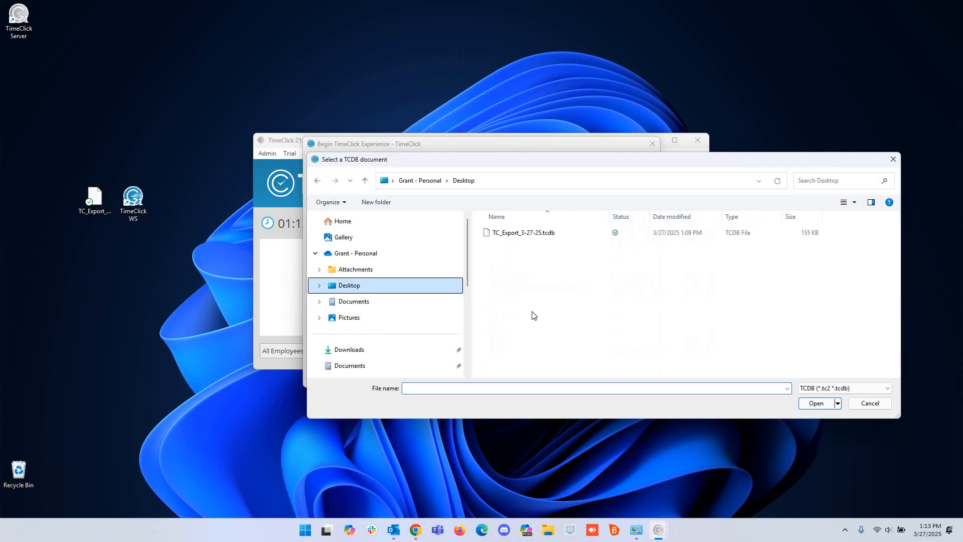
left_click(527, 235)
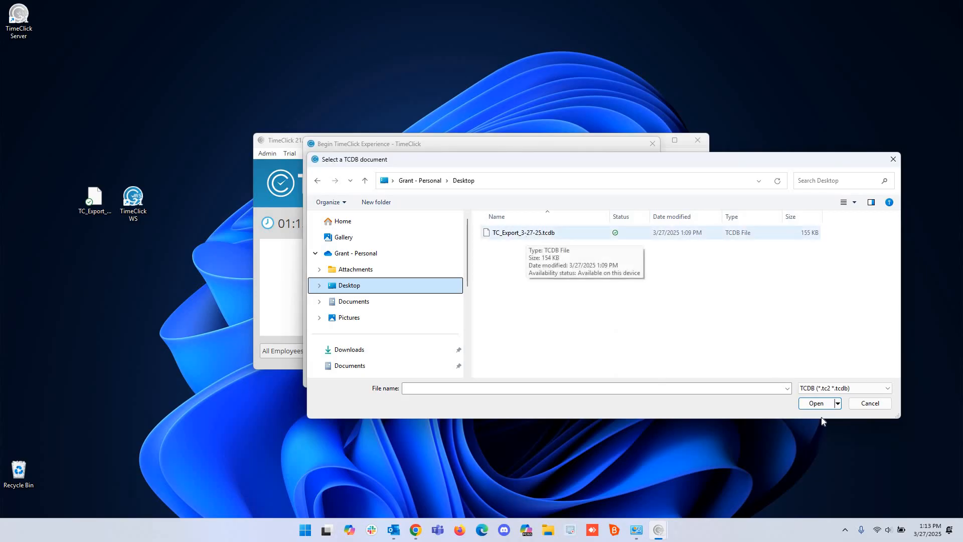
left_click(817, 404)
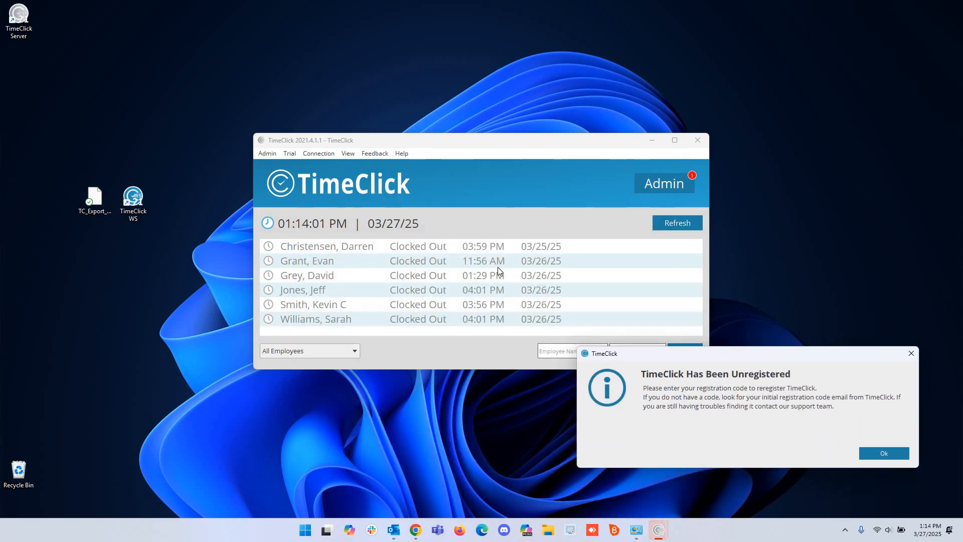
Dismiss the unregistered notice and submit the TimeClick registration code.
left_click_drag(709, 353, 571, 198)
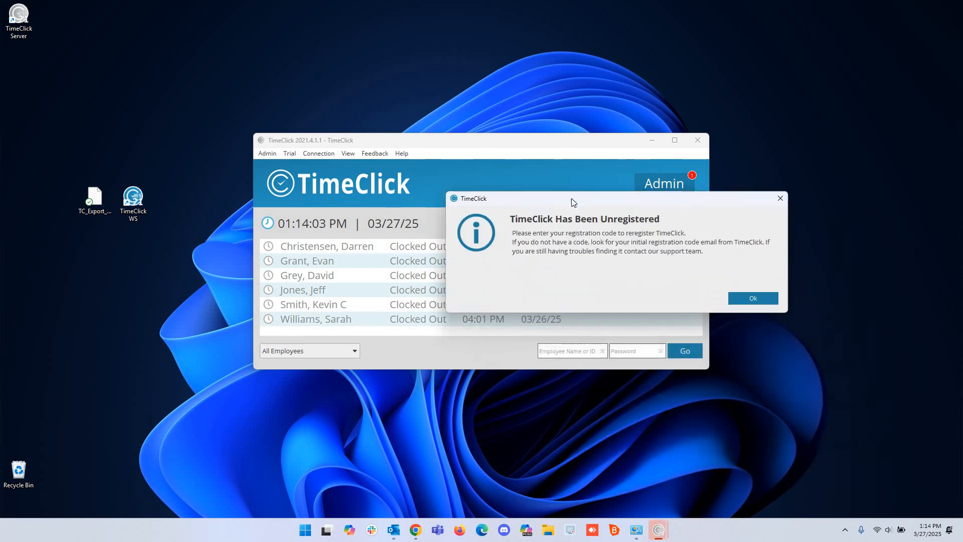
left_click(739, 302)
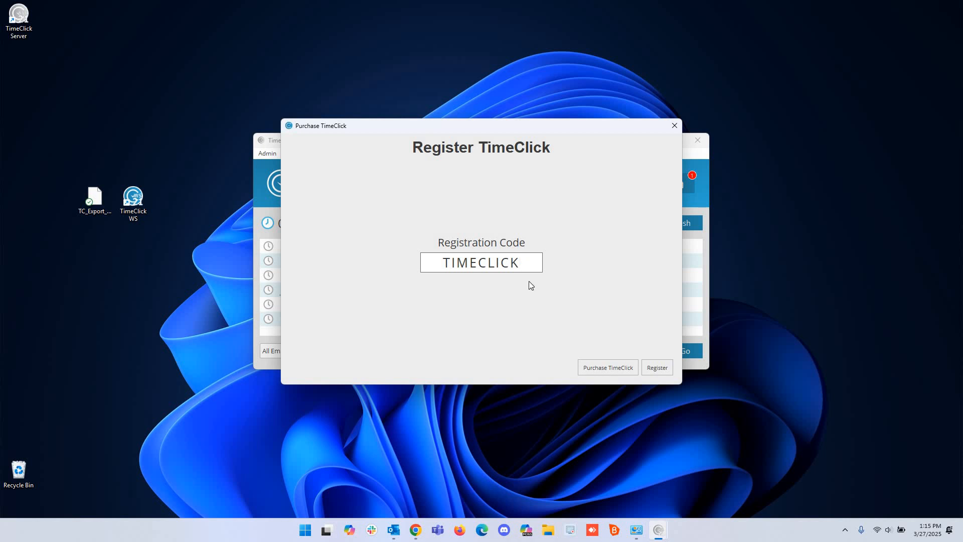
left_click(657, 367)
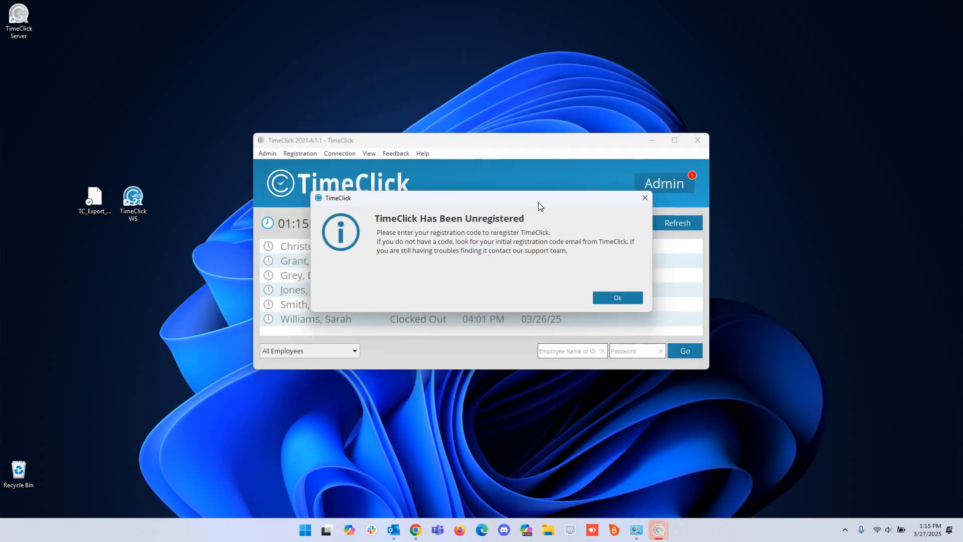
Clear the follow-up notice and close the Purchase TimeClick window.
left_click_drag(537, 202, 489, 234)
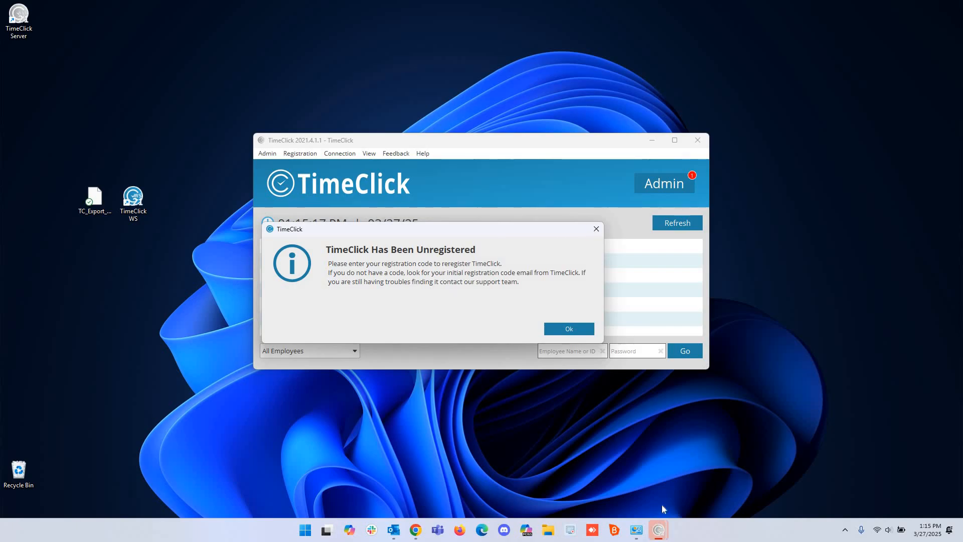
left_click(596, 229)
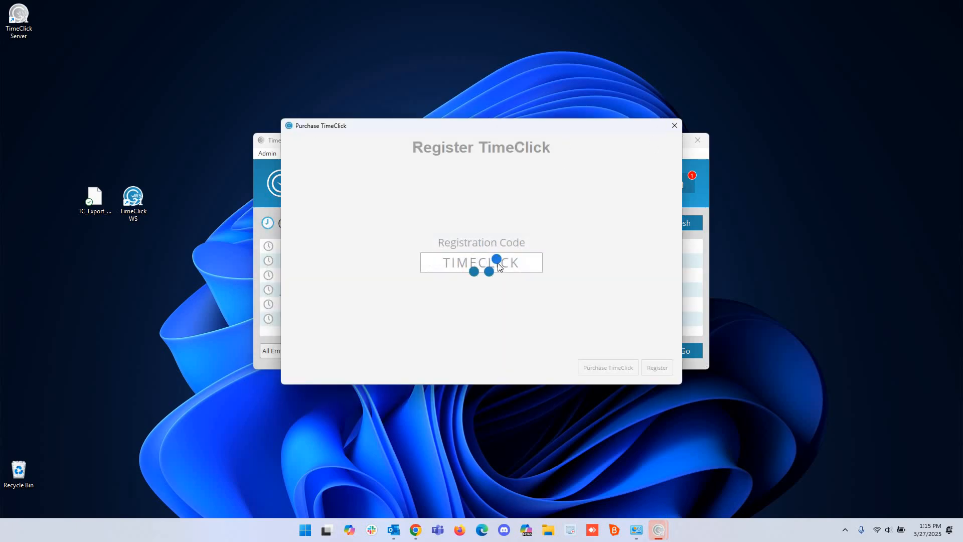
left_click(674, 125)
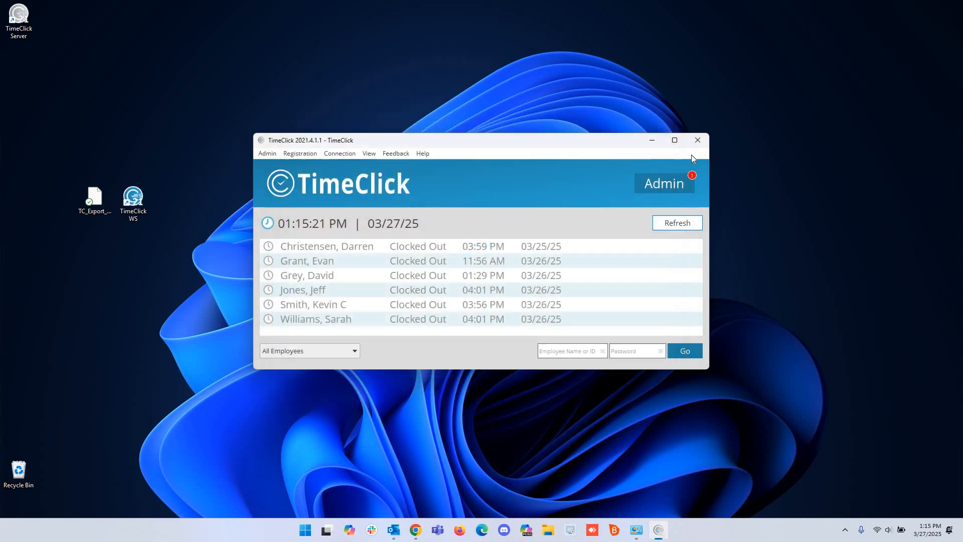
Close TimeClick, place the TimeClick Server icon beside TimeClick WS, and relaunch the server.
left_click_drag(630, 135, 656, 120)
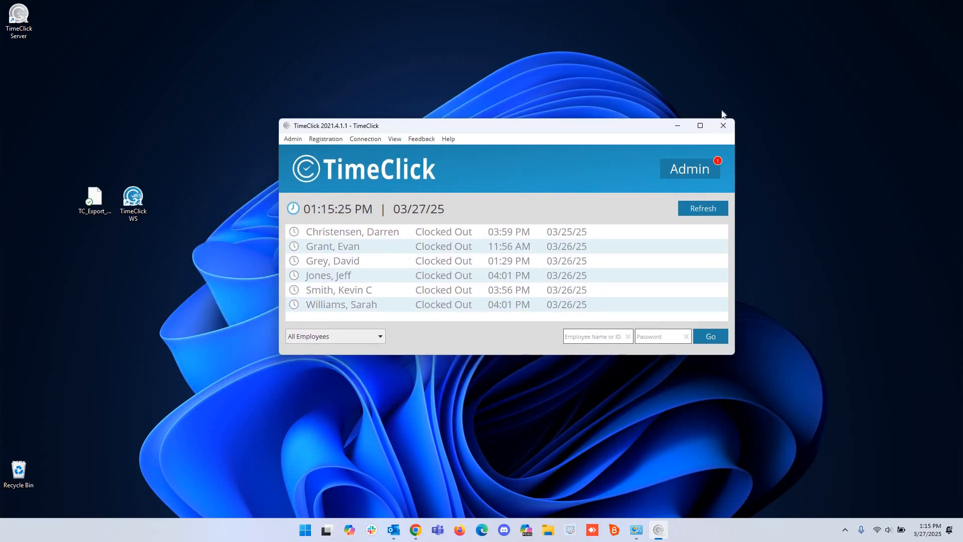
left_click(723, 126)
left_click_drag(27, 34, 174, 197)
double_click(188, 201)
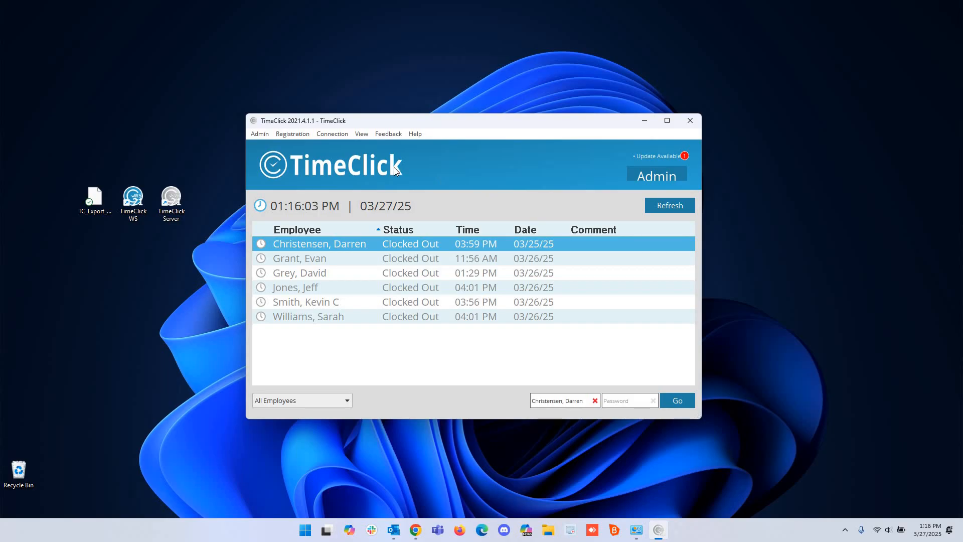
Reposition the TimeClick WS desktop icon one row down, below TC_Export.
mouse_move(139, 197)
left_mouse_down()
mouse_move(134, 268)
mouse_move(97, 282)
mouse_move(101, 289)
mouse_move(145, 205)
left_mouse_up()
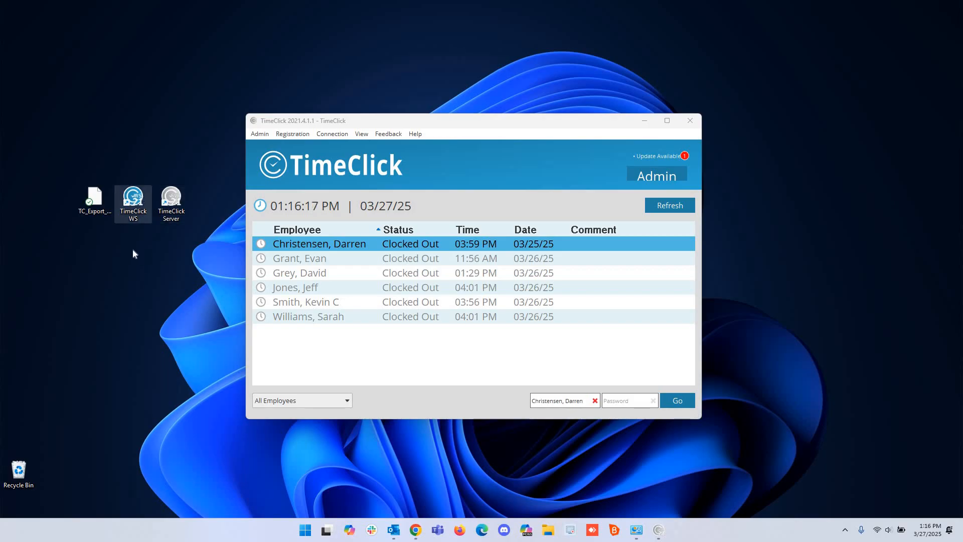
left_click_drag(132, 248, 133, 249)
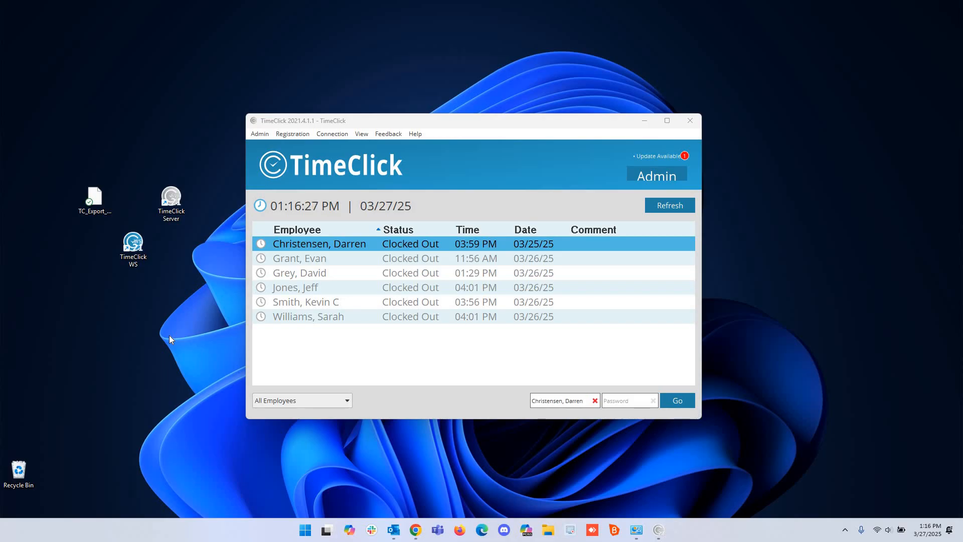
left_click_drag(168, 209, 192, 212)
left_click_drag(134, 248, 137, 202)
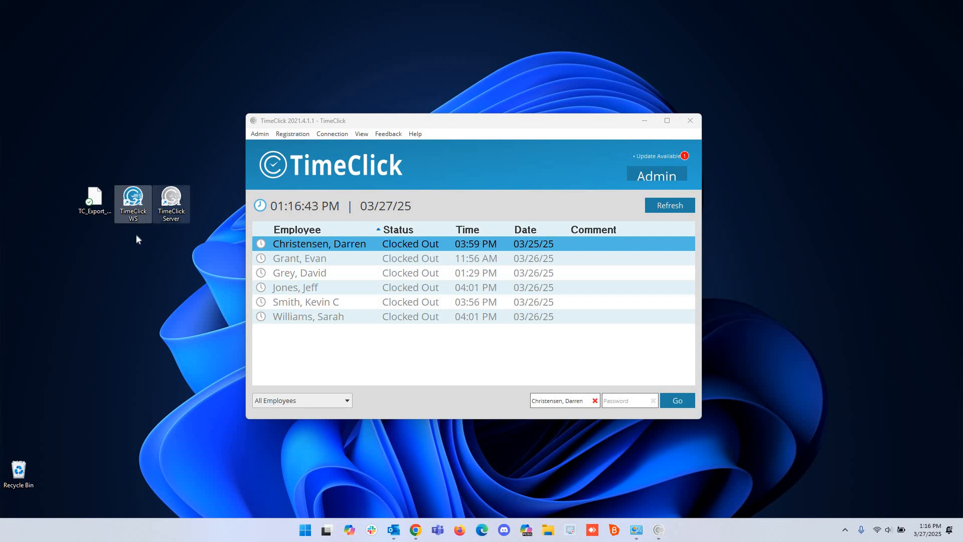
left_click_drag(133, 213, 134, 259)
Deselect the desktop icons and bring the TimeClick window to the front.
left_click(171, 203)
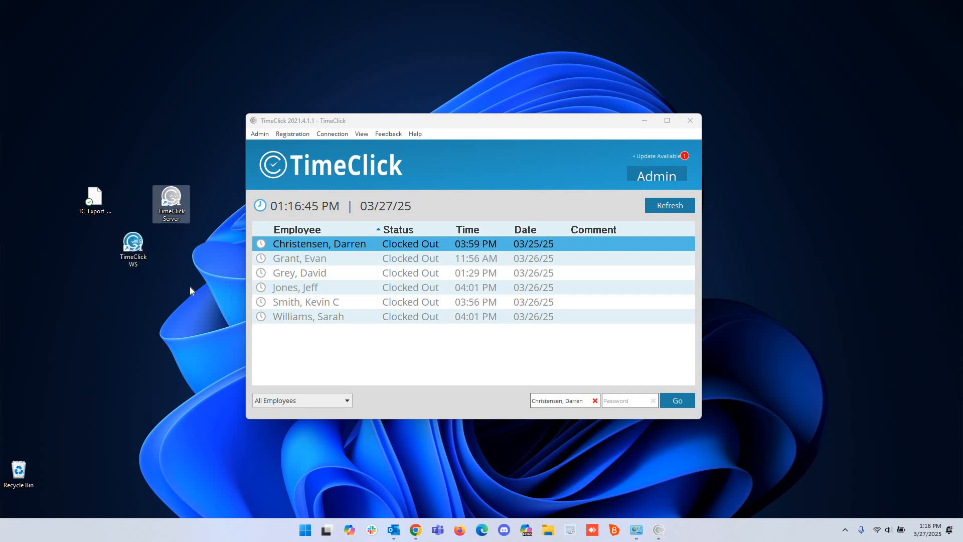
left_click(190, 287)
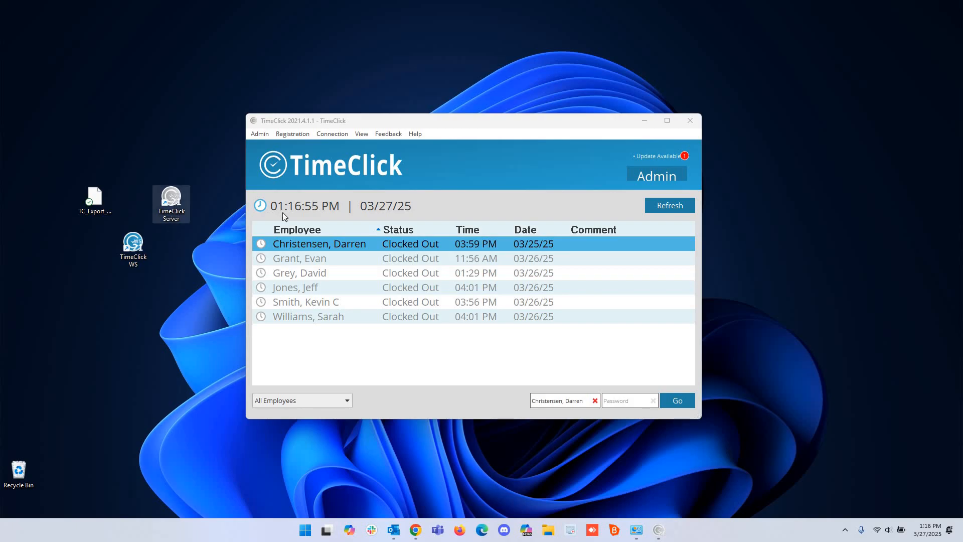
left_click(284, 121)
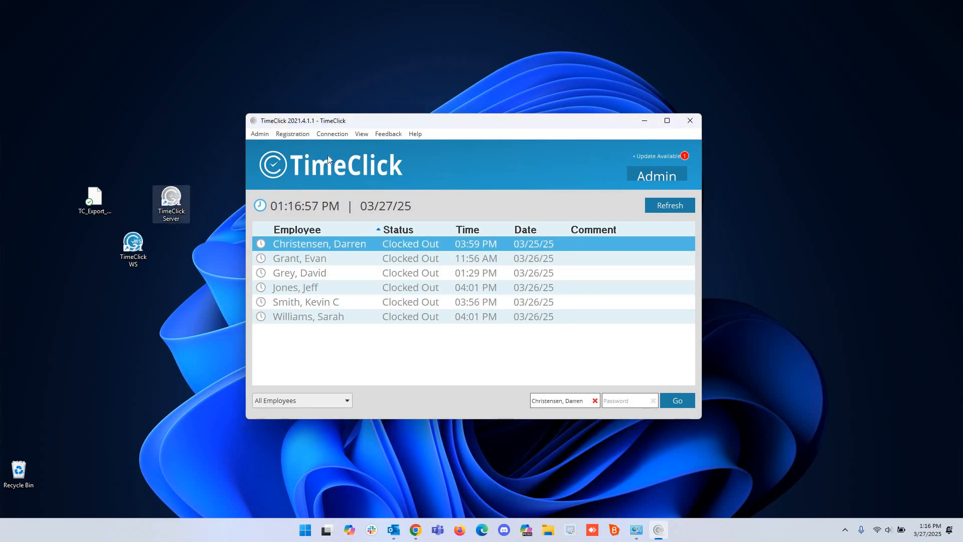
Confirm the connection to 192.168.1.10 (localhost), then move TimeClick WS back beside TC_Export.
left_click(333, 133)
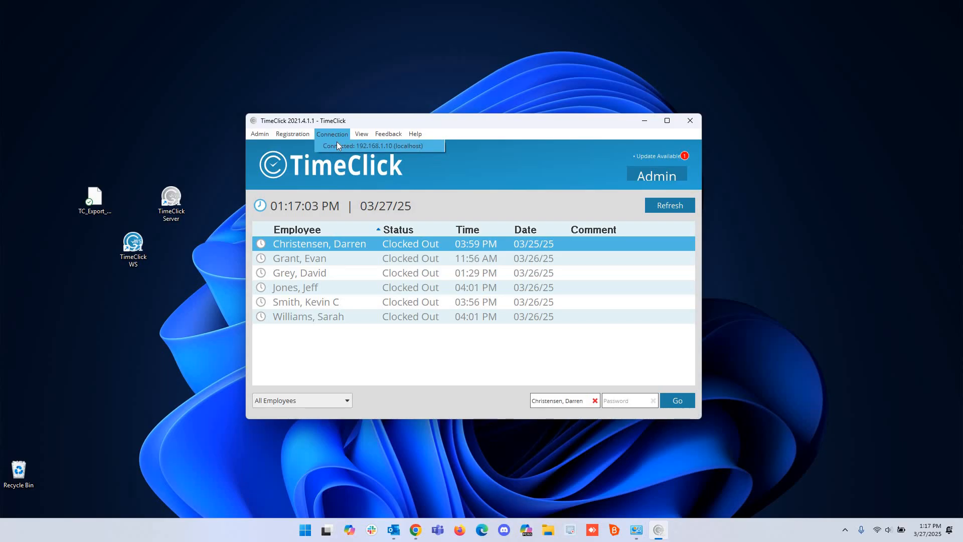
key("Left")
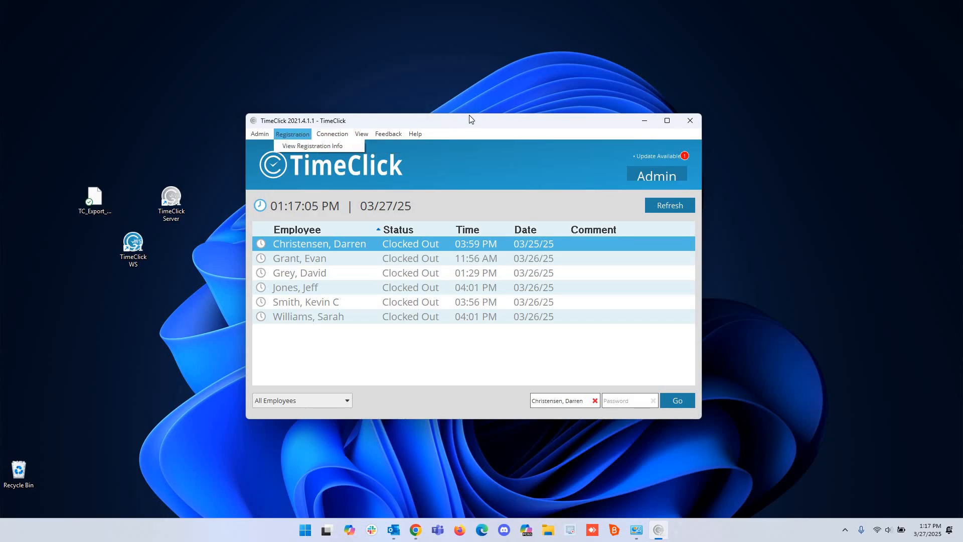
left_click(470, 116)
left_click_drag(133, 246, 133, 203)
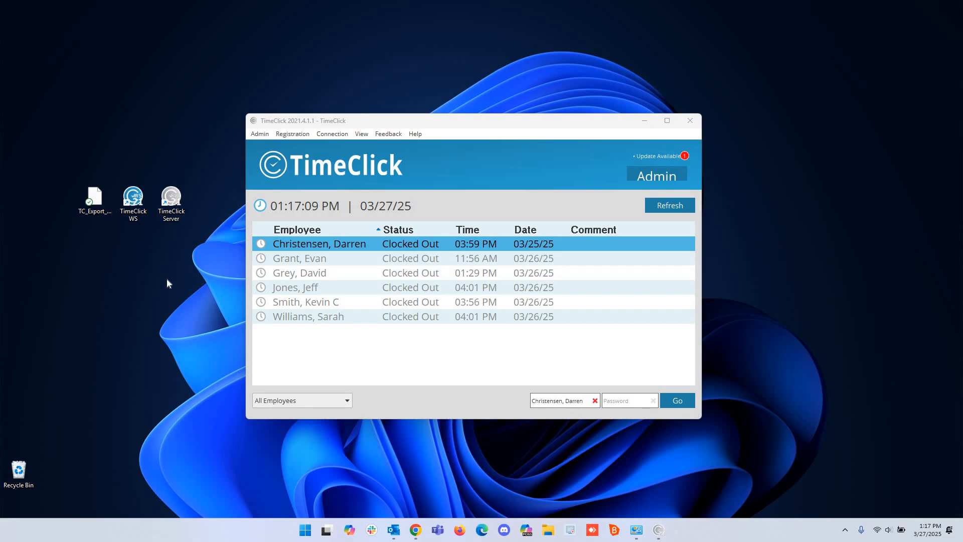